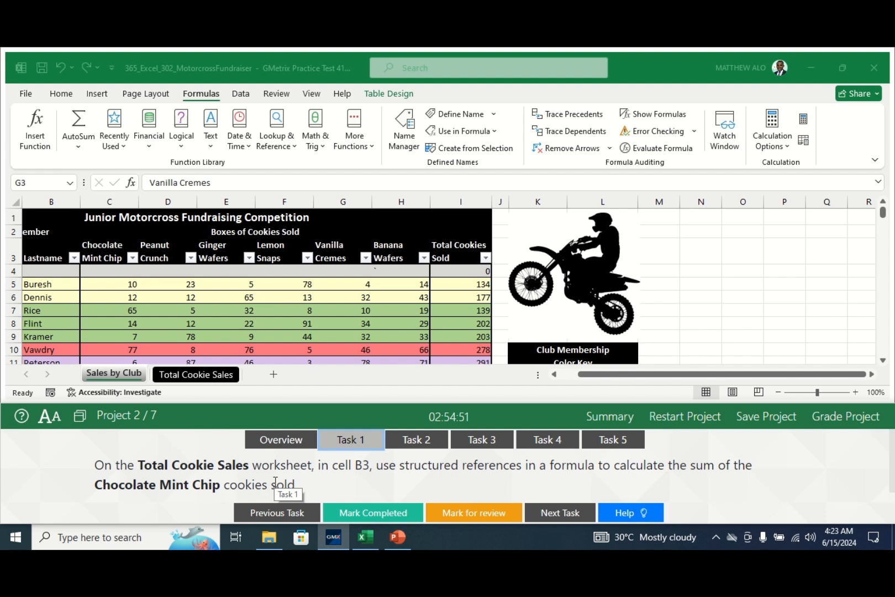
- In cell B3 of the Total Cookie Sales worksheet, enter =SUM(Table1[Chocolate Mint Chip]), taking the structured reference from the Sales by Club table
{"action": "left_click", "coordinate": [177, 374]}
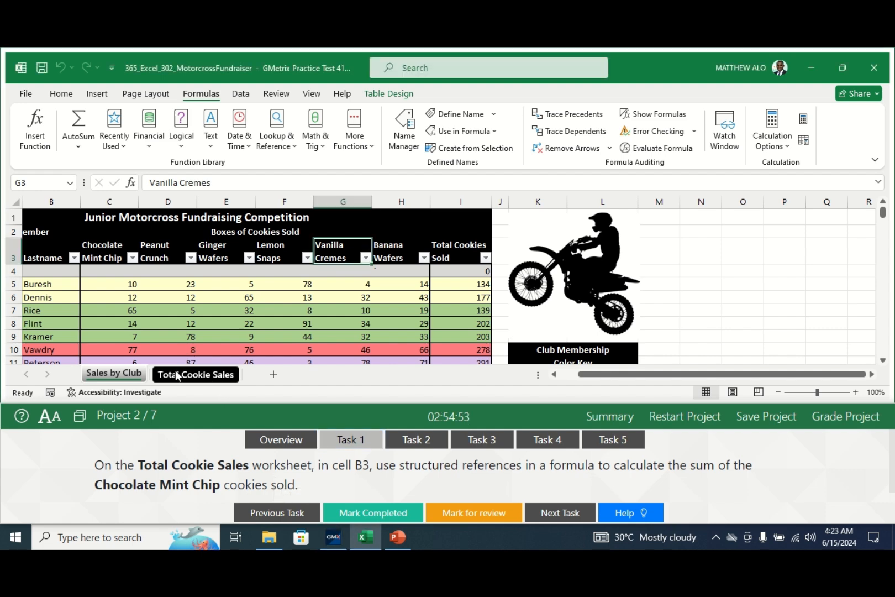
{"action": "left_click", "coordinate": [180, 374]}
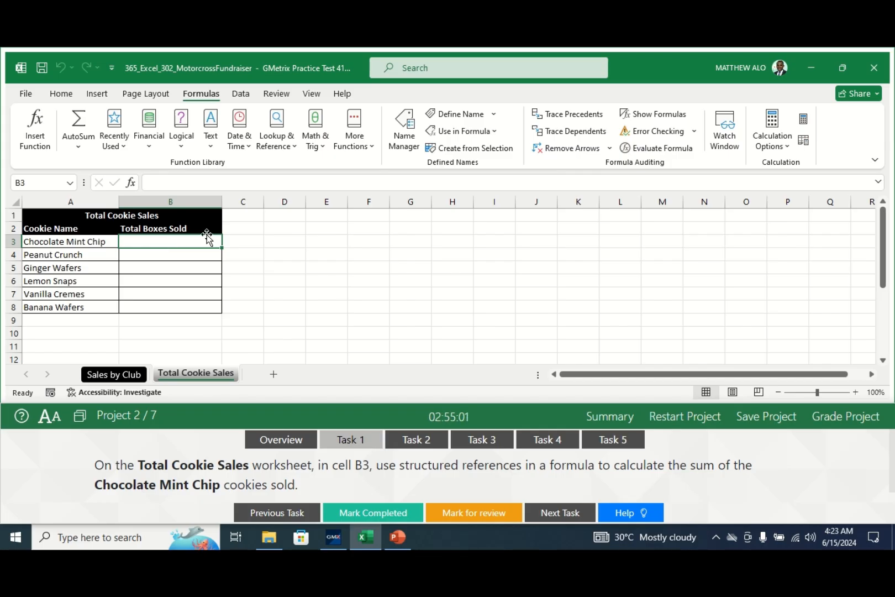
{"action": "left_click", "coordinate": [153, 181]}
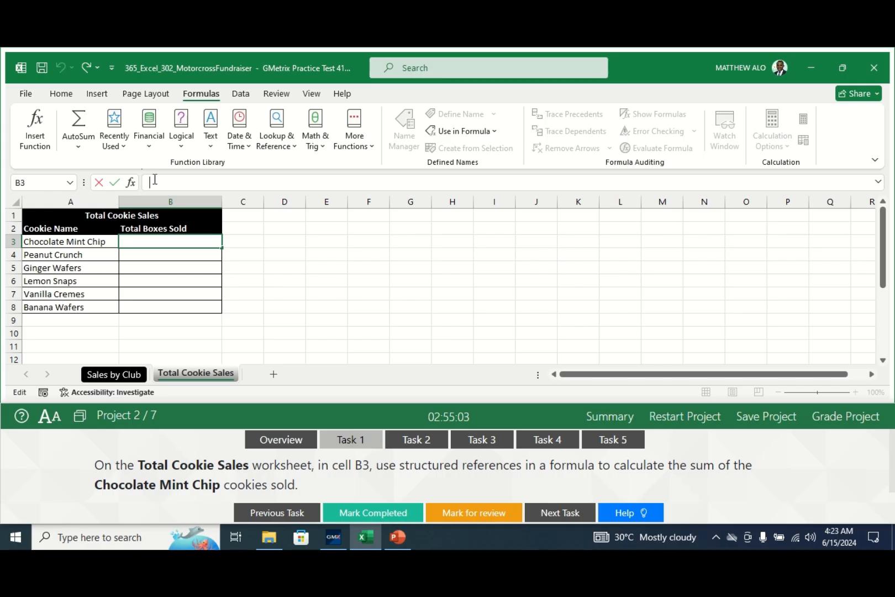
{"action": "type", "text": "=SU"}
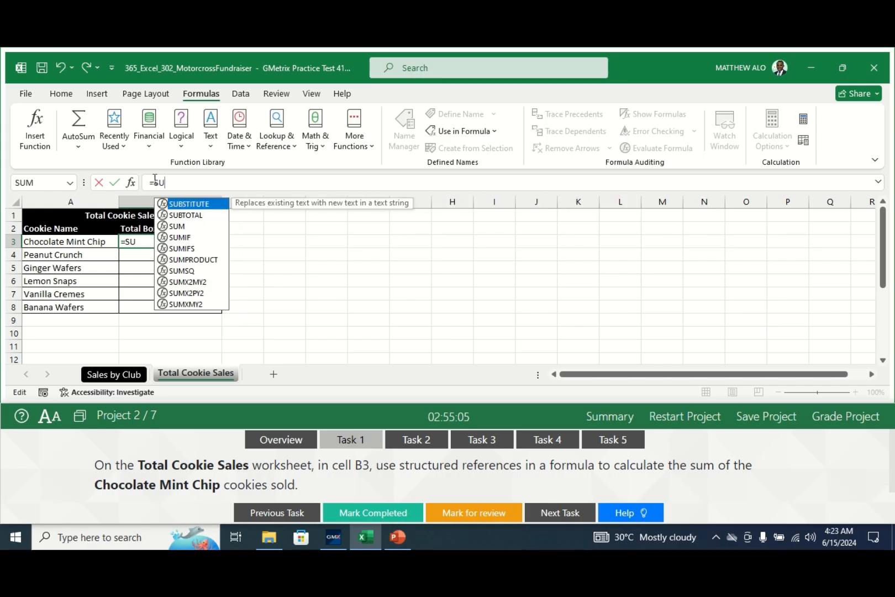
{"action": "type", "text": "M("}
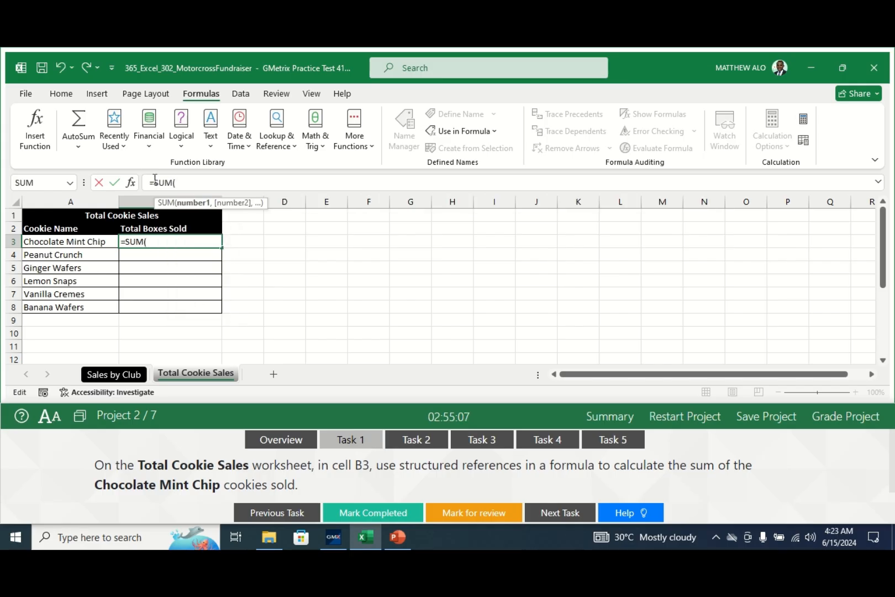
{"action": "left_click", "coordinate": [112, 375]}
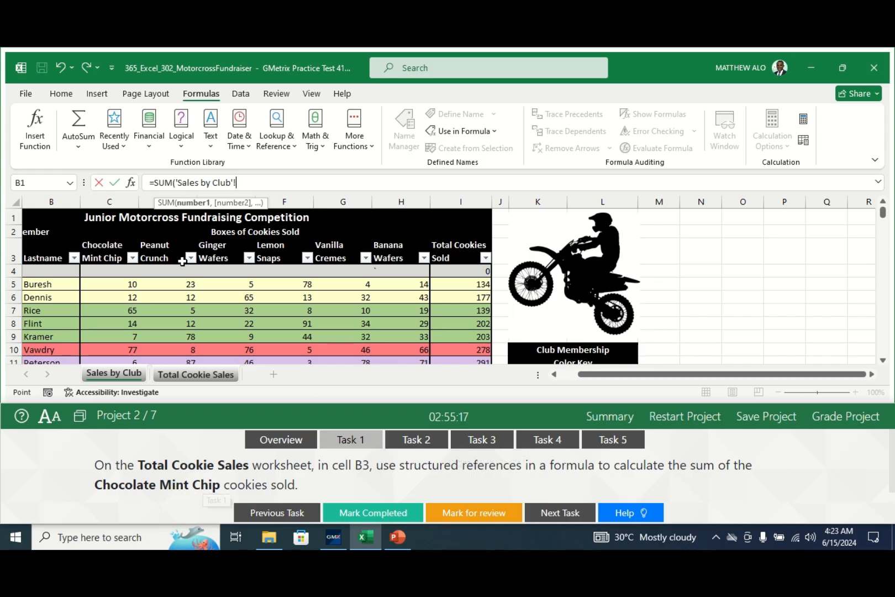
{"action": "left_click", "coordinate": [102, 236]}
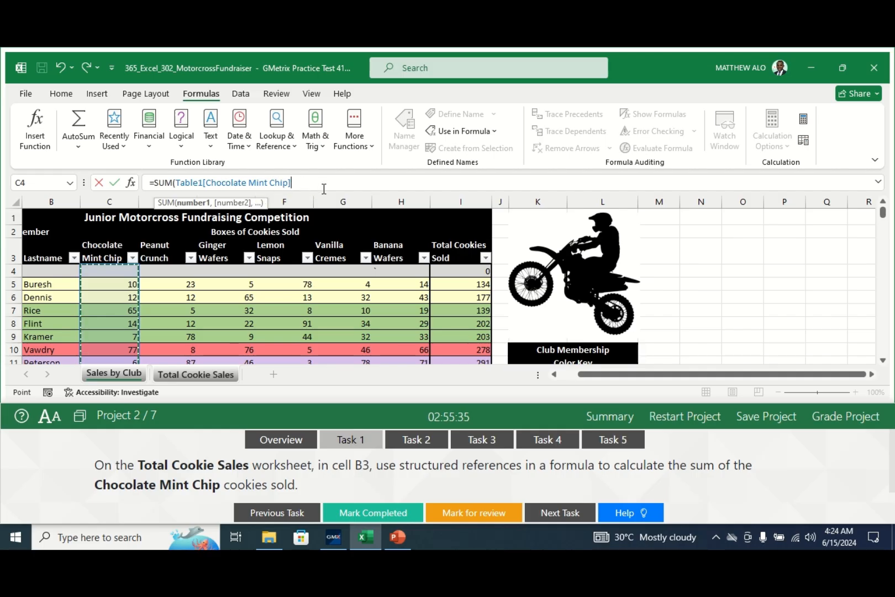
{"action": "type", "text": ")"}
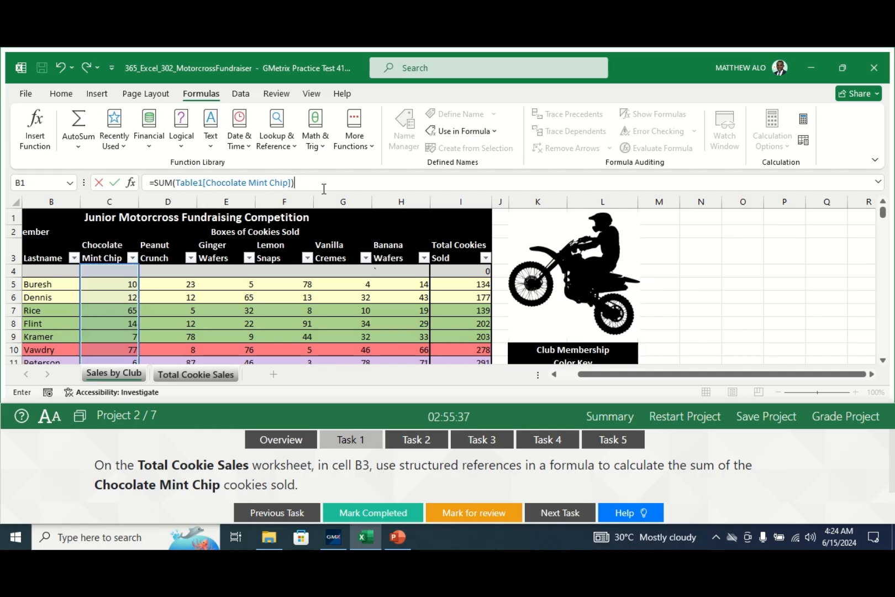
{"action": "key", "text": "Return"}
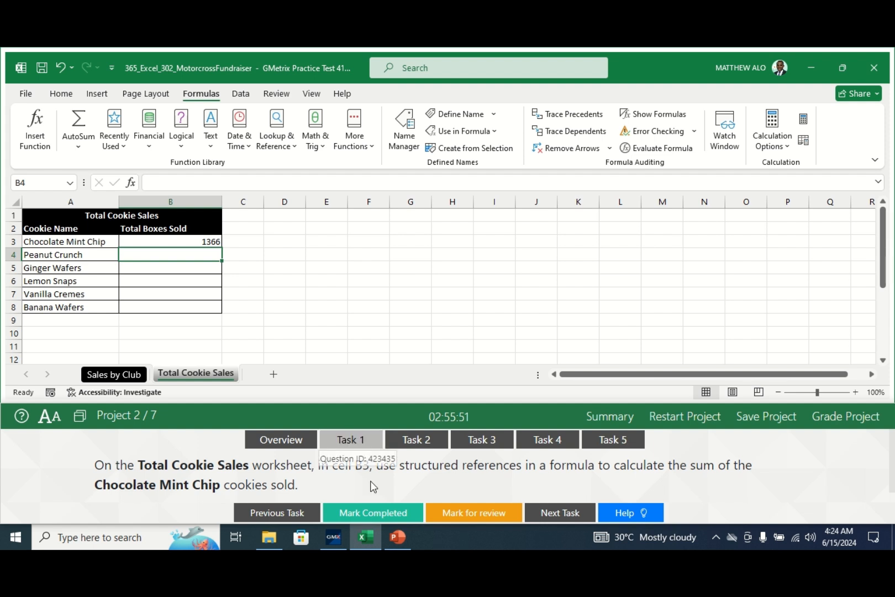
- Mark Task 1 as completed and open the Task 2 instructions
{"action": "left_click", "coordinate": [364, 513]}
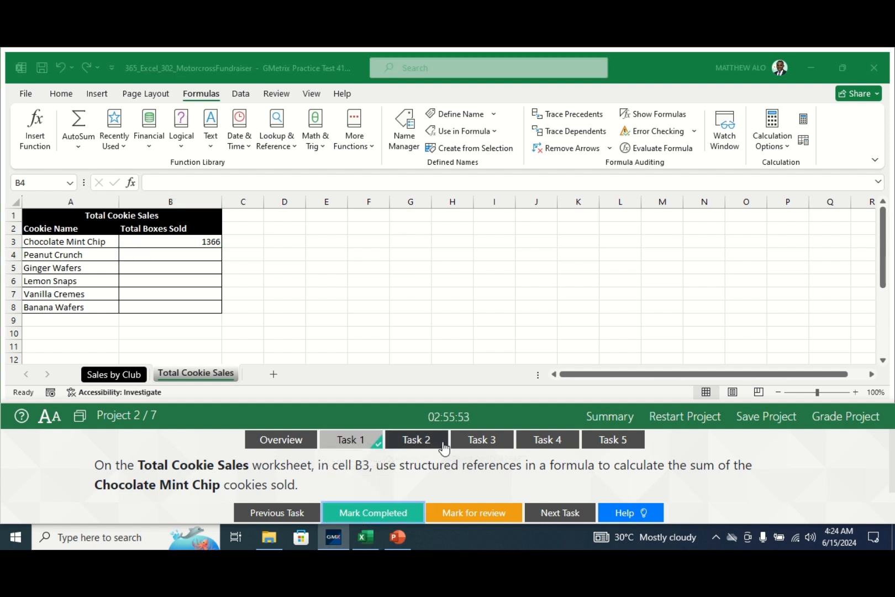
{"action": "left_click", "coordinate": [434, 438]}
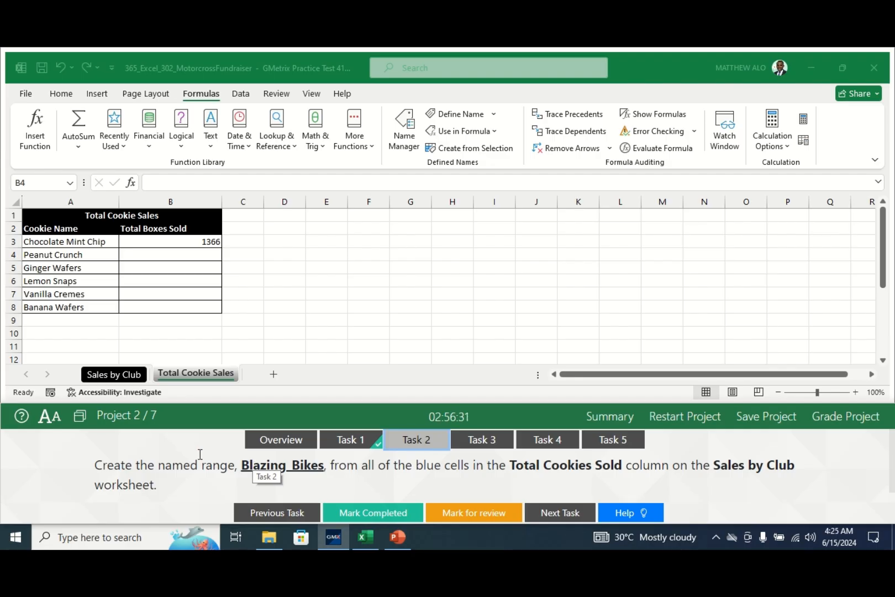
- Look through the Total Cookies Sold column on the Sales by Club worksheet to locate all of its blue cells
{"action": "left_click", "coordinate": [115, 374]}
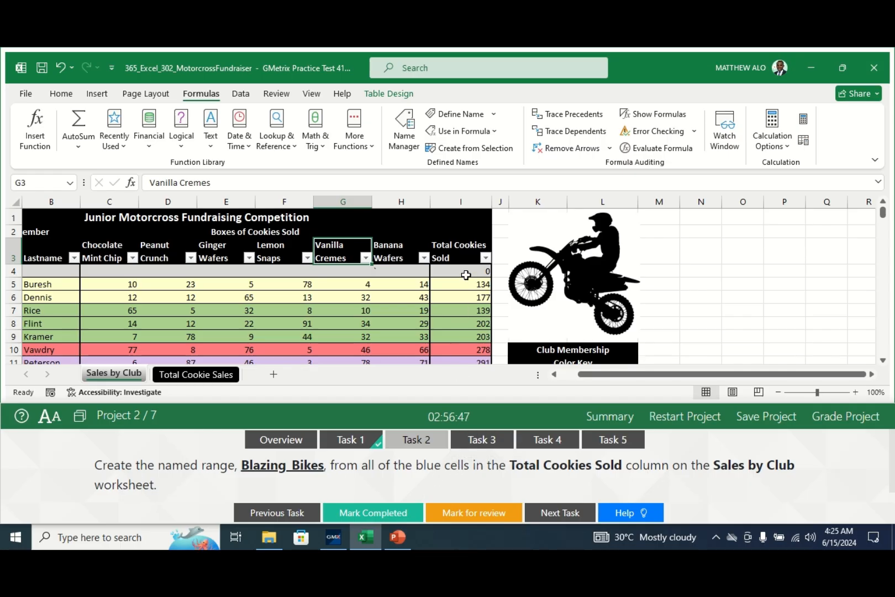
{"action": "key", "text": "Down"}
{"action": "key", "text": "Down"}
{"action": "key", "text": "Down"}
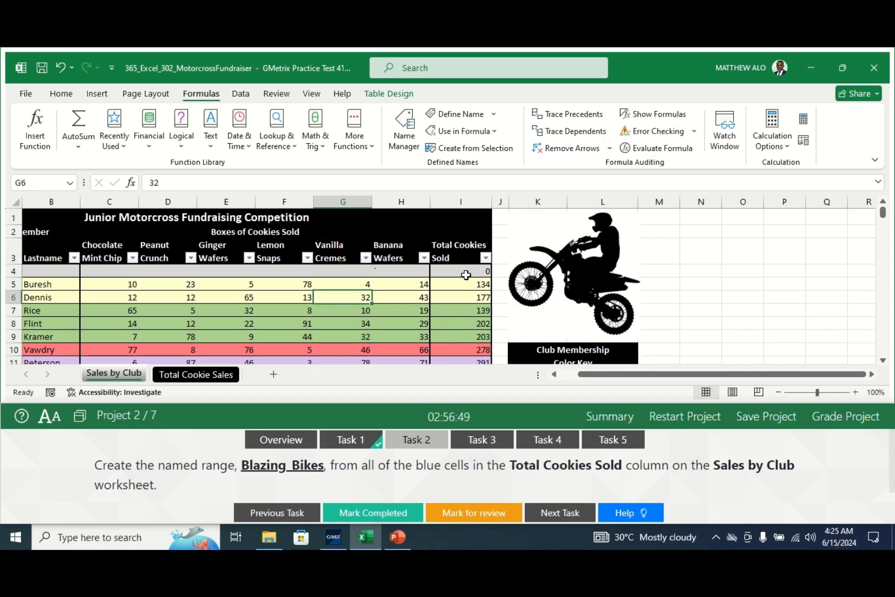
{"action": "left_click", "coordinate": [459, 272]}
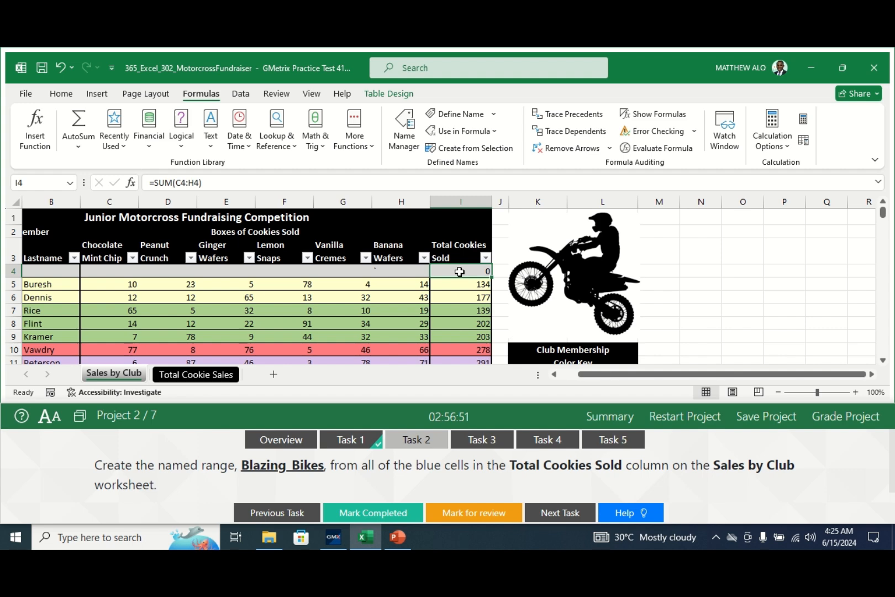
{"action": "key", "text": "Down"}
{"action": "key", "text": "Down"}
{"action": "key", "text": "Down"}
{"action": "key", "text": "Down"}
{"action": "key", "text": "Down"}
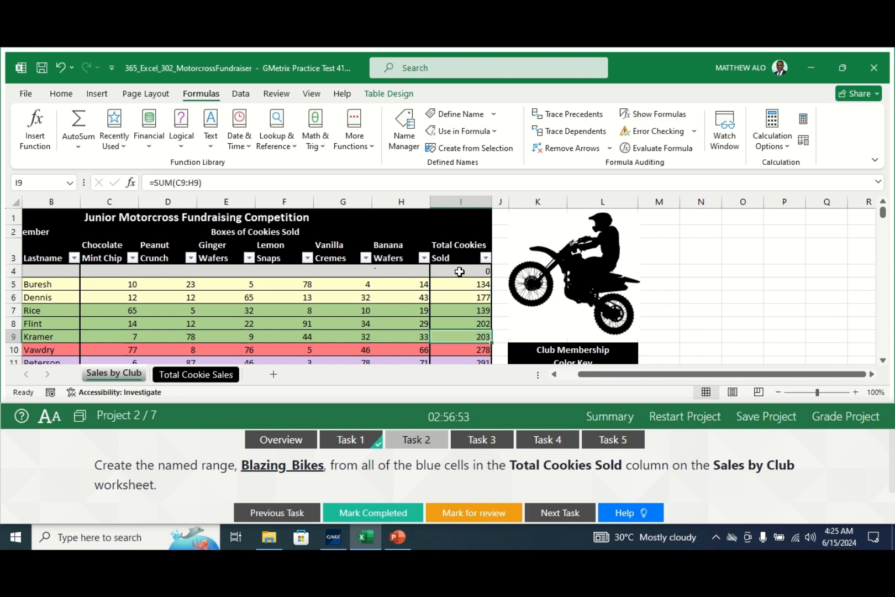
{"action": "key", "text": "Down"}
{"action": "key", "text": "Down"}
{"action": "key", "text": "Down"}
{"action": "key", "text": "Down"}
{"action": "key", "text": "Down"}
{"action": "key", "text": "Down"}
{"action": "key", "text": "Down"}
{"action": "key", "text": "Down"}
{"action": "key", "text": "Down"}
{"action": "key", "text": "Down"}
{"action": "key", "text": "Down"}
{"action": "key", "text": "Down"}
{"action": "key", "text": "Down"}
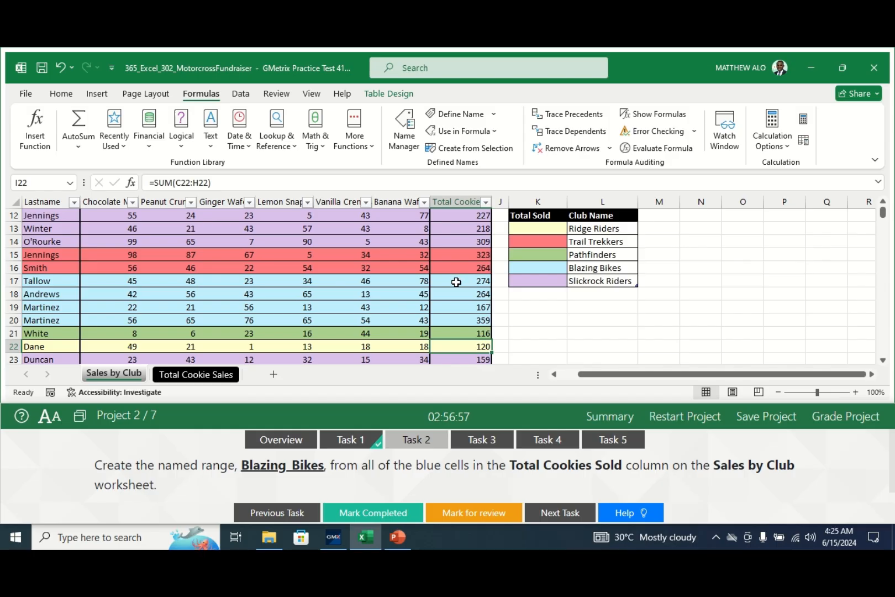
{"action": "key", "text": "Down"}
{"action": "key", "text": "Down"}
{"action": "key", "text": "Down"}
{"action": "key", "text": "Down"}
{"action": "key", "text": "Down"}
{"action": "key", "text": "Down"}
{"action": "key", "text": "Down"}
{"action": "key", "text": "Down"}
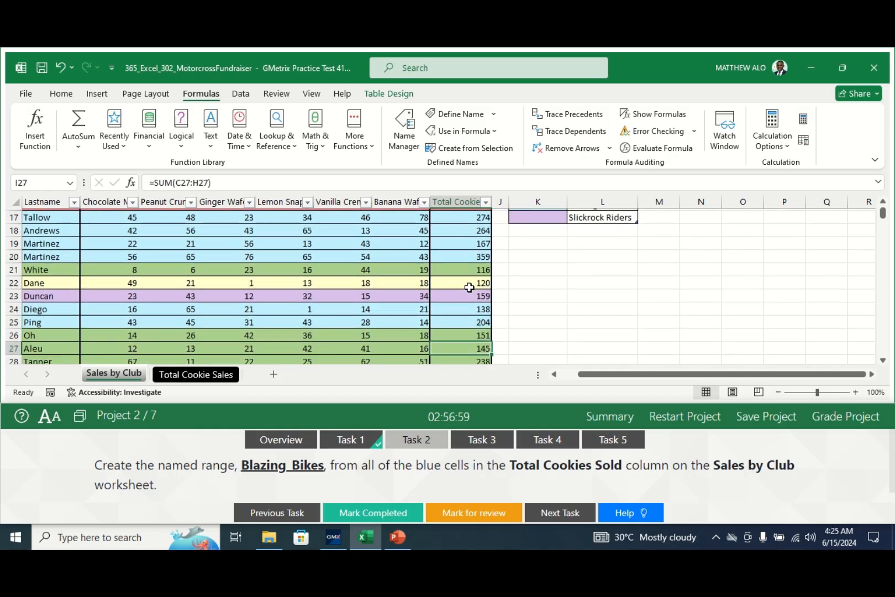
{"action": "key", "text": "Down"}
{"action": "key", "text": "Down"}
{"action": "key", "text": "Down"}
{"action": "key", "text": "Down"}
{"action": "key", "text": "Down"}
{"action": "key", "text": "Down"}
{"action": "key", "text": "Down"}
{"action": "key", "text": "Down"}
{"action": "key", "text": "Down"}
{"action": "key", "text": "Down"}
{"action": "key", "text": "Down"}
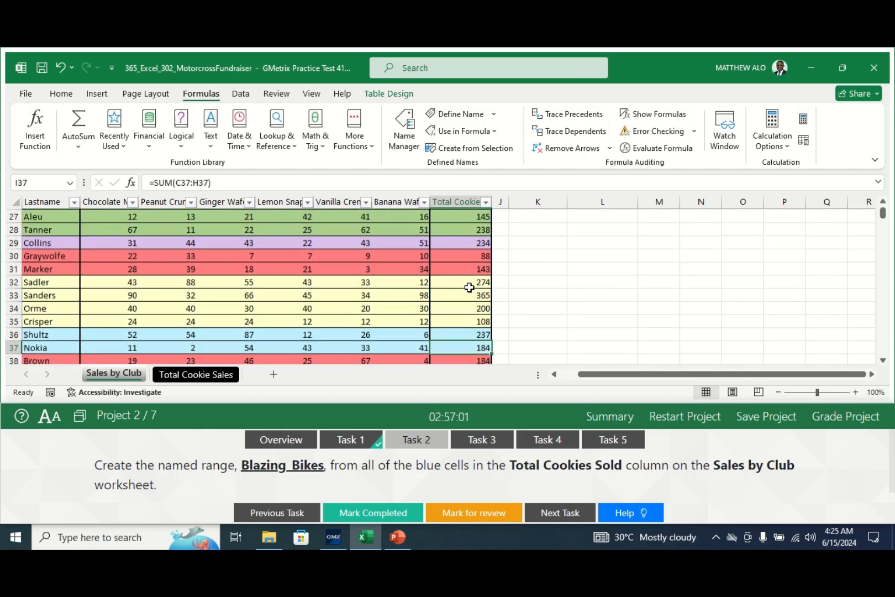
{"action": "key", "text": "Down"}
{"action": "key", "text": "Down"}
{"action": "key", "text": "Down"}
{"action": "key", "text": "Up"}
{"action": "key", "text": "Up"}
{"action": "key", "text": "Up"}
{"action": "key", "text": "Up"}
{"action": "key", "text": "Up"}
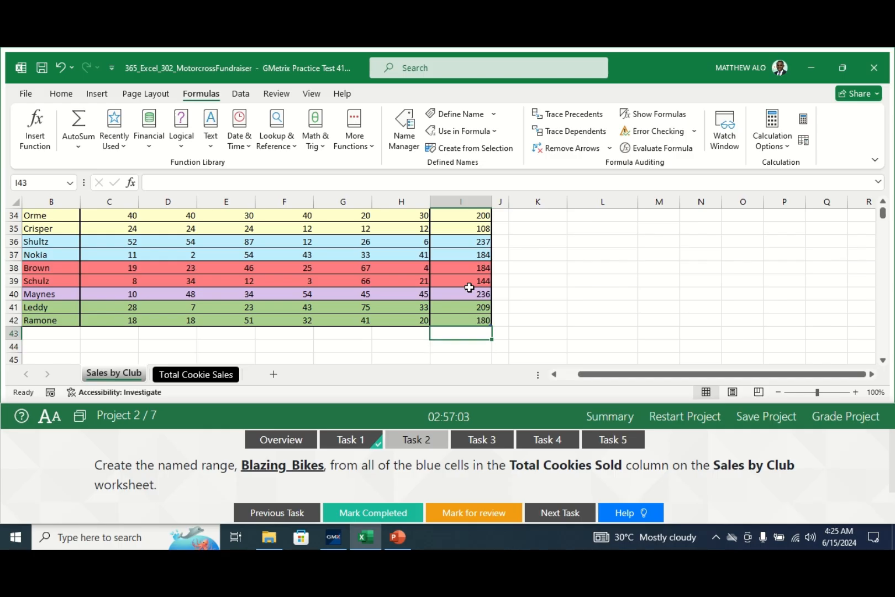
{"action": "key", "text": "Up"}
{"action": "key", "text": "Up"}
{"action": "key", "text": "Up"}
{"action": "key", "text": "Up"}
{"action": "key", "text": "Up"}
{"action": "key", "text": "Up"}
{"action": "key", "text": "Up"}
{"action": "key", "text": "Up"}
{"action": "key", "text": "Up"}
{"action": "key", "text": "Up"}
{"action": "key", "text": "Up"}
{"action": "key", "text": "Up"}
{"action": "key", "text": "Up"}
{"action": "key", "text": "Up"}
{"action": "key", "text": "Up"}
{"action": "key", "text": "Up"}
{"action": "key", "text": "Up"}
{"action": "key", "text": "Up"}
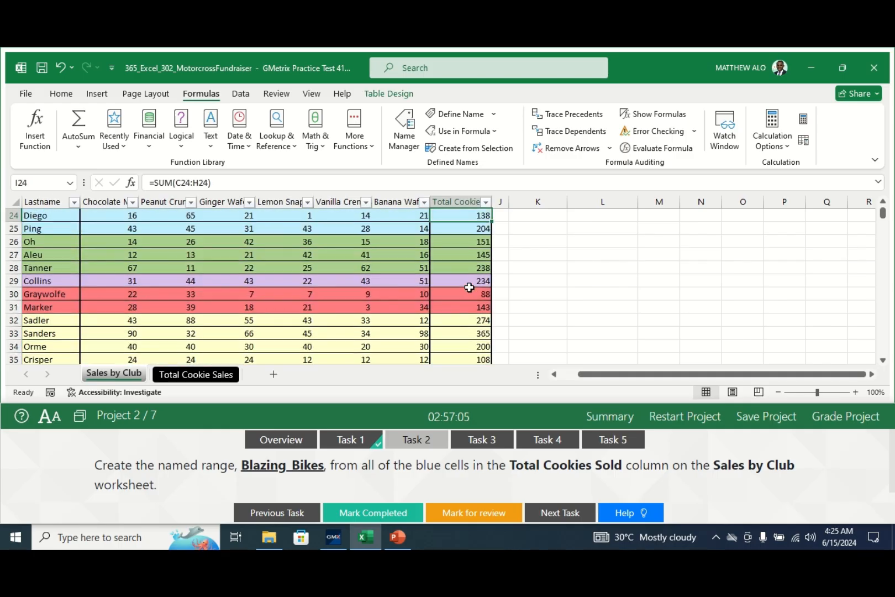
{"action": "key", "text": "Up"}
{"action": "key", "text": "Up"}
{"action": "key", "text": "Up"}
{"action": "key", "text": "Up"}
{"action": "key", "text": "Up"}
{"action": "key", "text": "Up"}
{"action": "key", "text": "Up"}
{"action": "key", "text": "Up"}
{"action": "key", "text": "Up"}
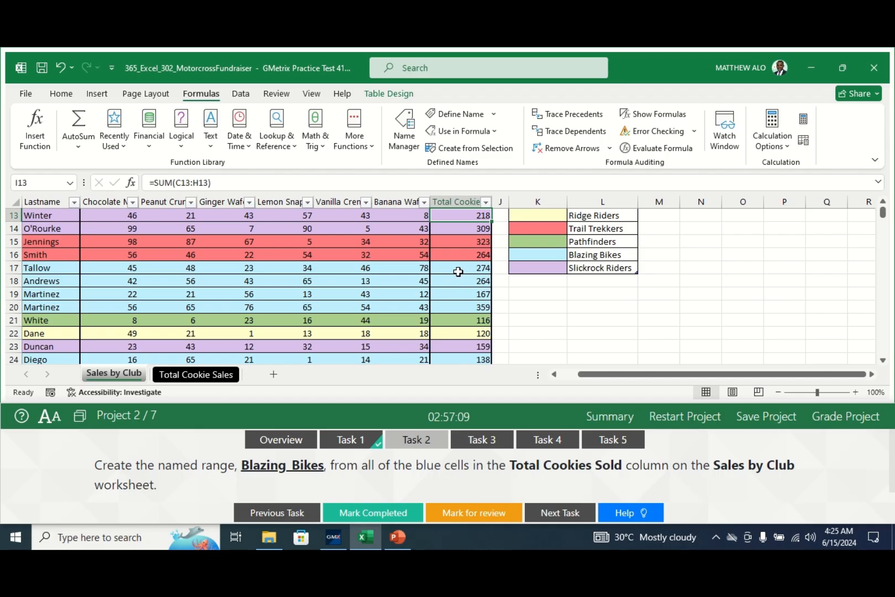
- Select the first group of blue cells in the Total Cookies Sold column, I17 through I20
{"action": "left_click", "coordinate": [458, 270]}
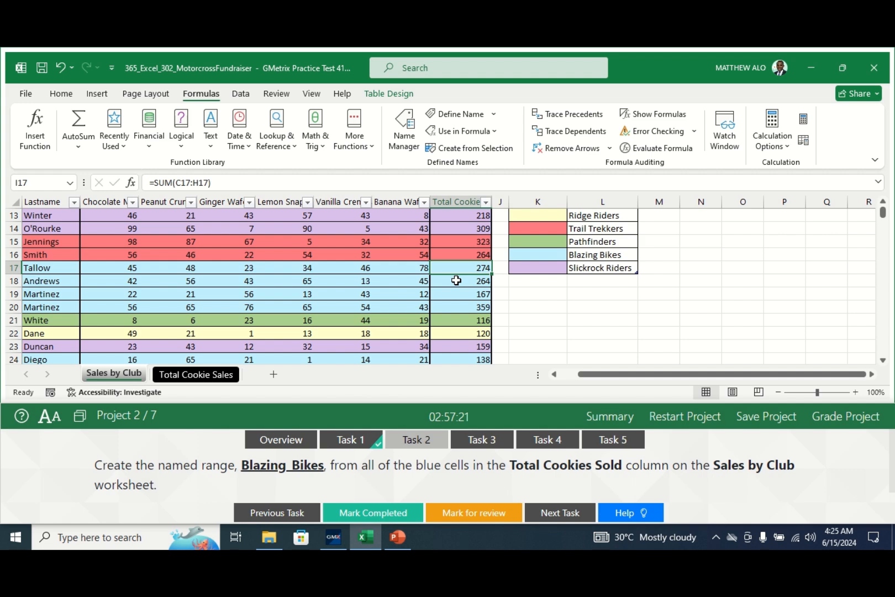
{"action": "left_click", "coordinate": [456, 281], "text": "ctrl"}
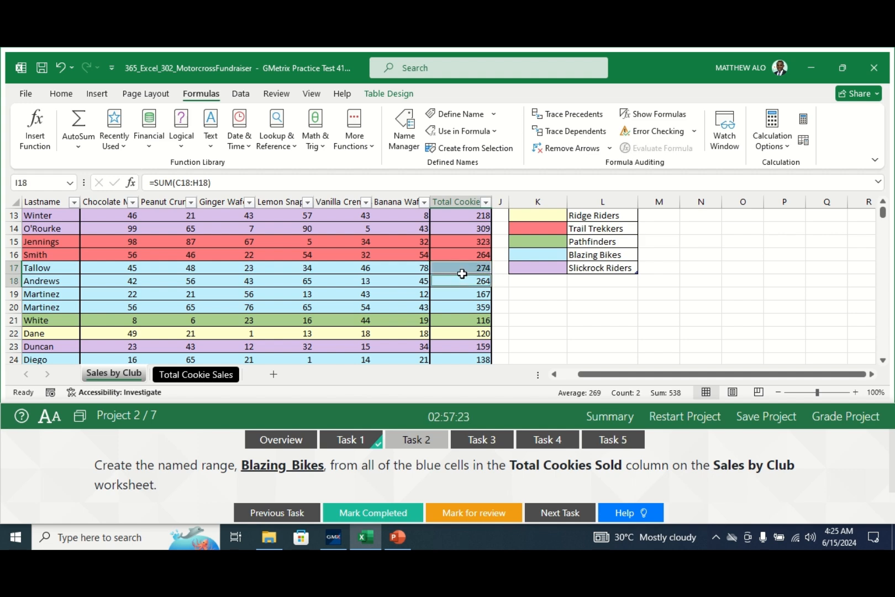
{"action": "left_click", "coordinate": [468, 267]}
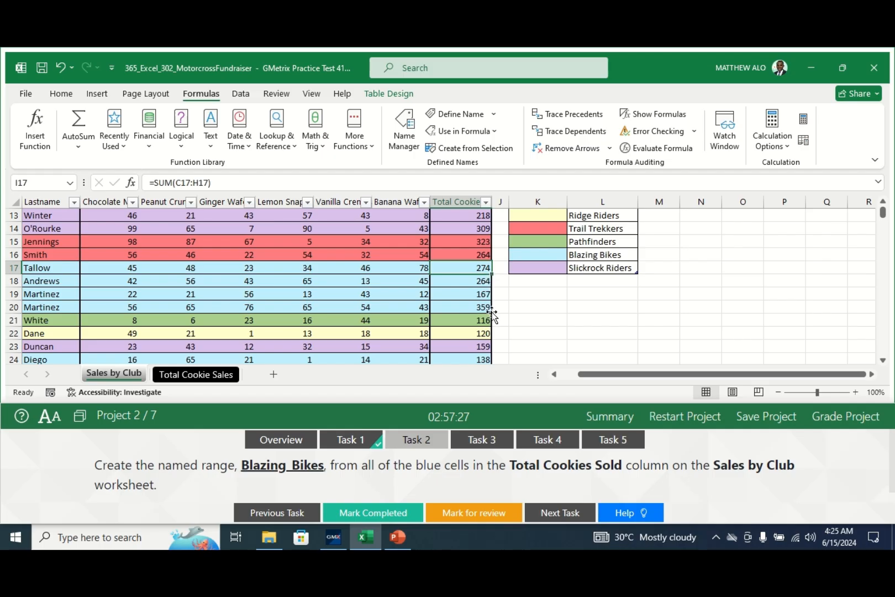
{"action": "left_click", "coordinate": [454, 281], "text": "ctrl"}
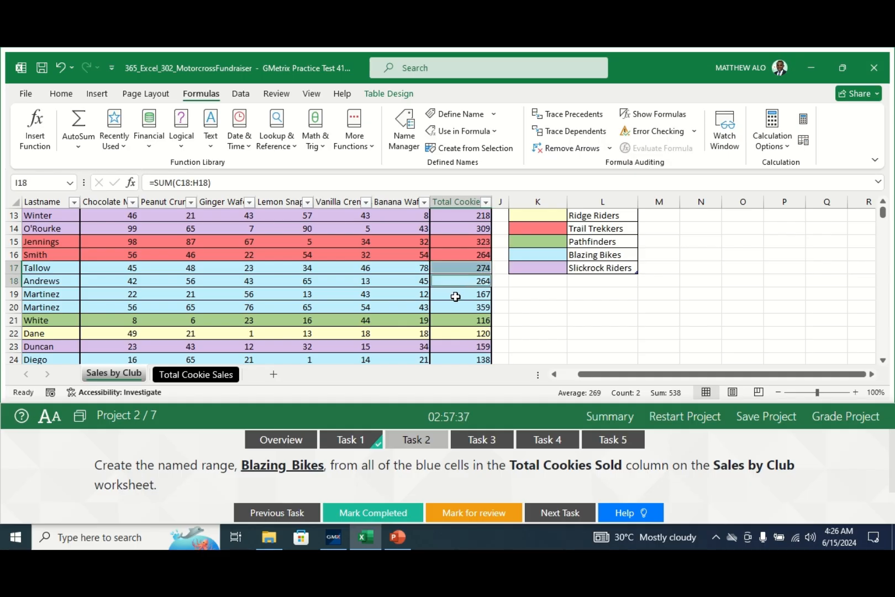
{"action": "left_click", "coordinate": [457, 295], "text": "ctrl"}
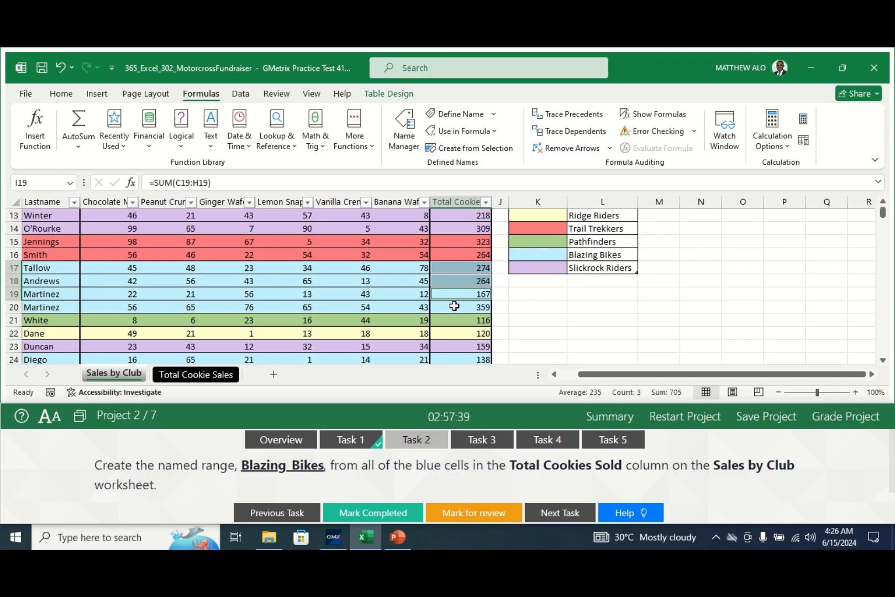
{"action": "left_click", "coordinate": [455, 308], "text": "ctrl"}
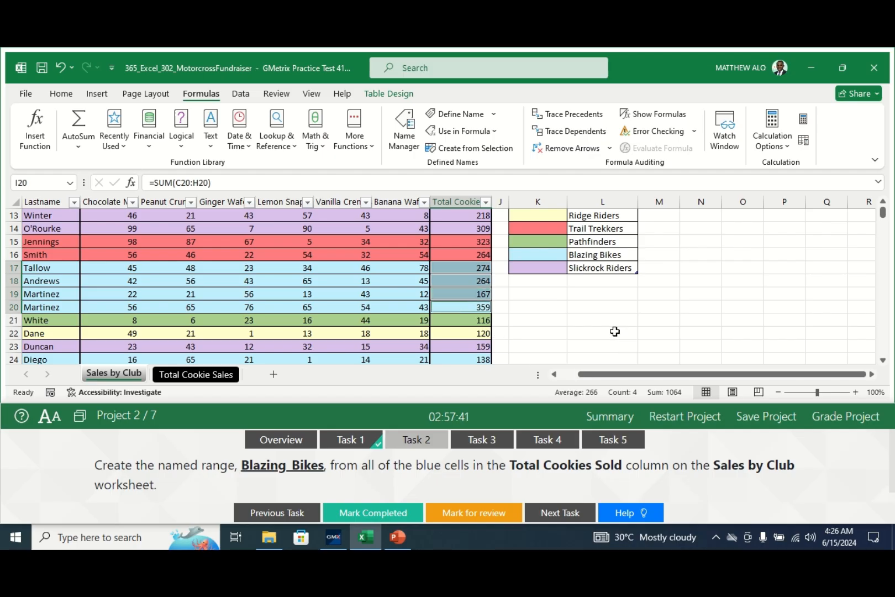
- Add the blue Total Cookies Sold cells I24 and I25 to the current selection
{"action": "left_click", "coordinate": [883, 361]}
{"action": "left_click", "coordinate": [883, 360]}
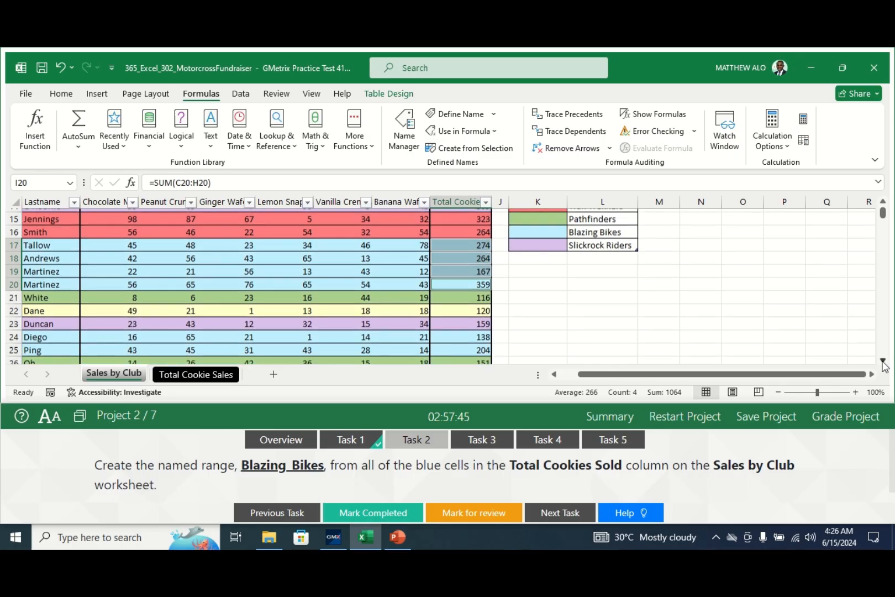
{"action": "left_click", "coordinate": [883, 361]}
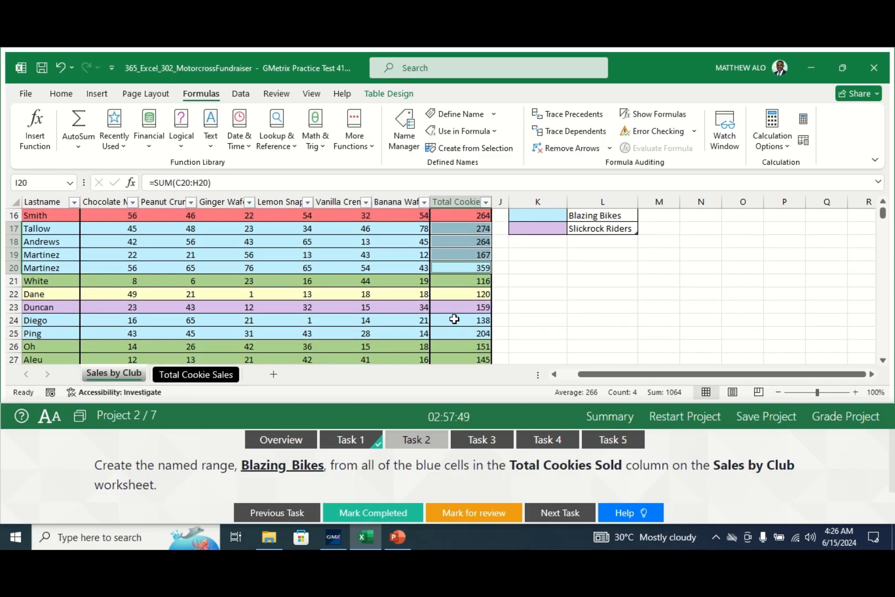
{"action": "left_click", "coordinate": [454, 319], "text": "ctrl"}
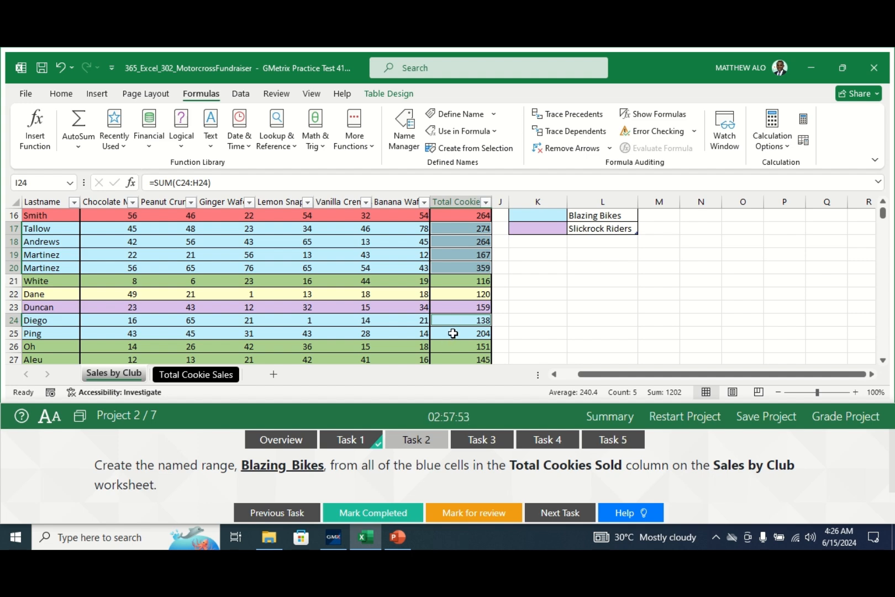
{"action": "left_click", "coordinate": [453, 333], "text": "ctrl"}
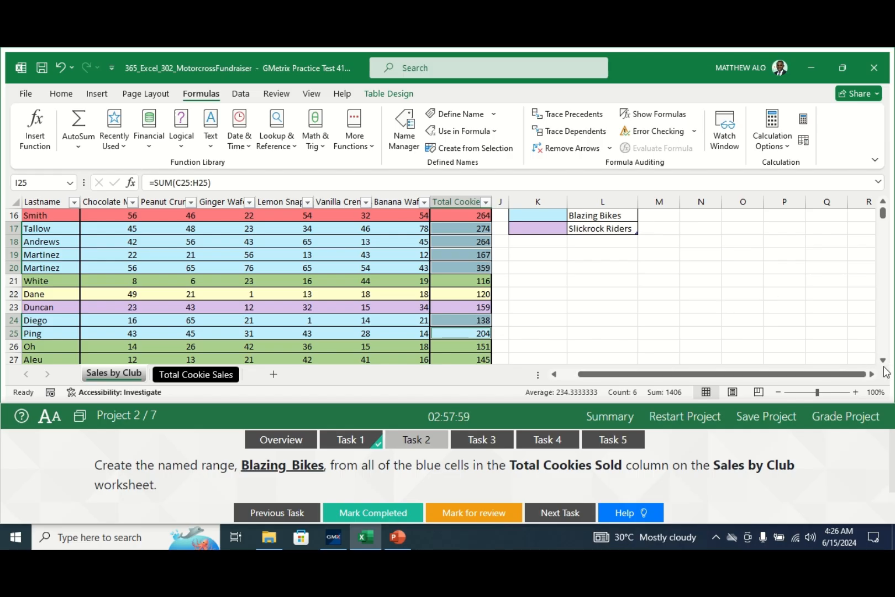
- Extend the multiple selection with the last blue Total Cookies Sold cells, I36 and I37
{"action": "scroll", "coordinate": [883, 364], "scroll_direction": "down", "scroll_amount": 2}
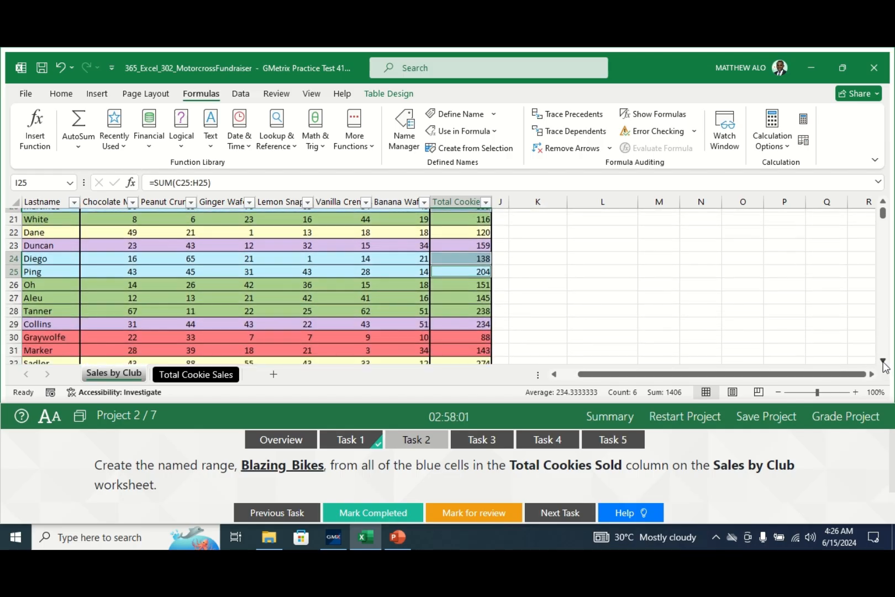
{"action": "scroll", "coordinate": [884, 365], "scroll_direction": "down", "scroll_amount": 3}
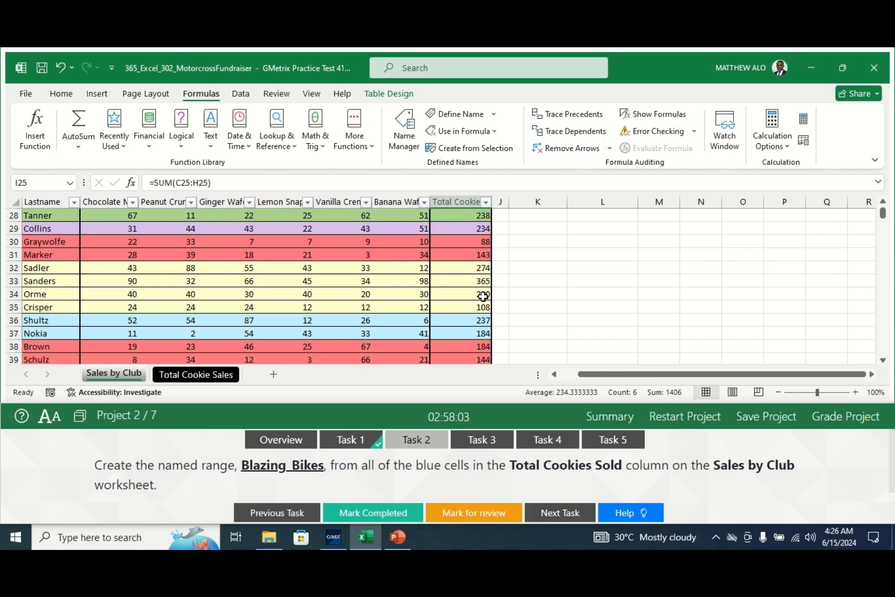
{"action": "left_click", "coordinate": [466, 319], "text": "ctrl"}
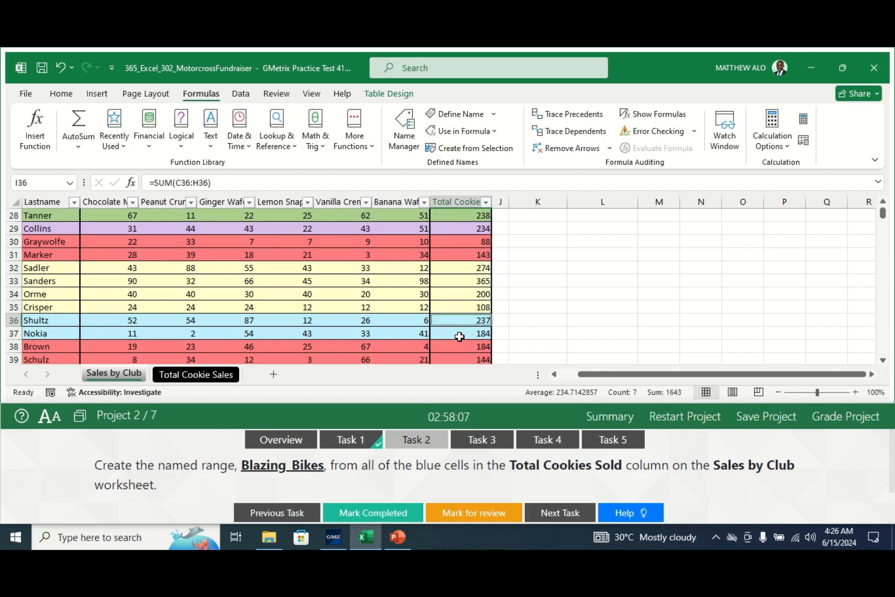
{"action": "left_click", "coordinate": [459, 334], "text": "ctrl"}
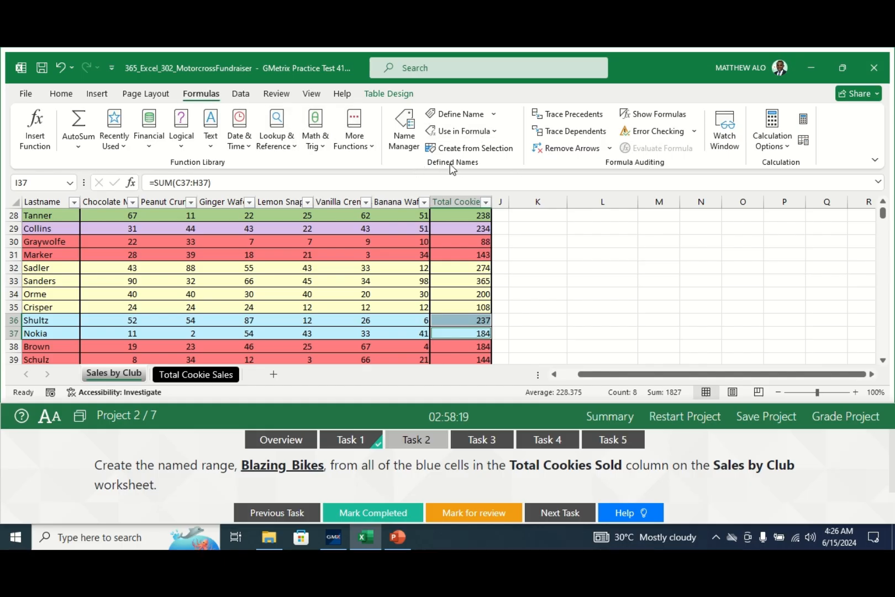
- Create the workbook-scoped named range Blazing_Bikes from the selected blue cells in the Total Cookies Sold column
{"action": "left_click", "coordinate": [411, 139]}
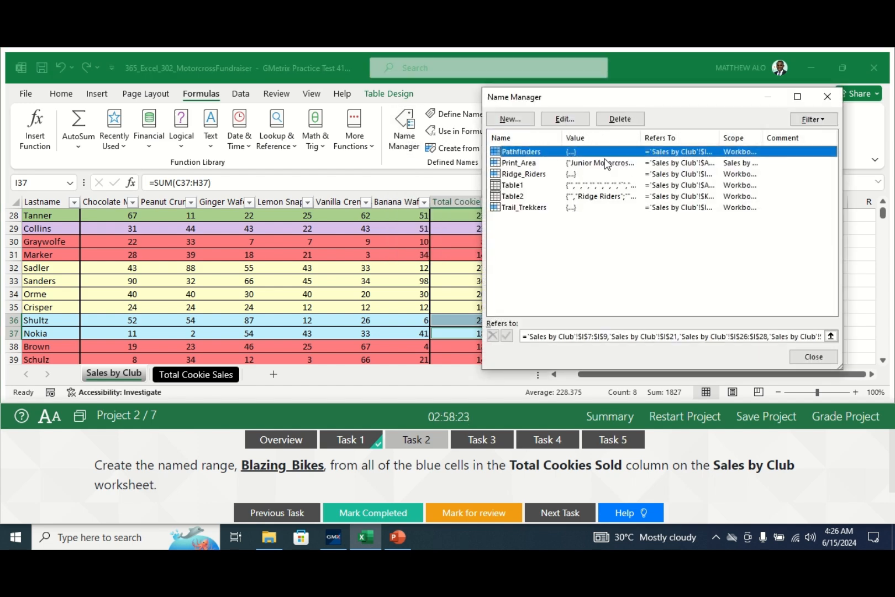
{"action": "left_click", "coordinate": [511, 119]}
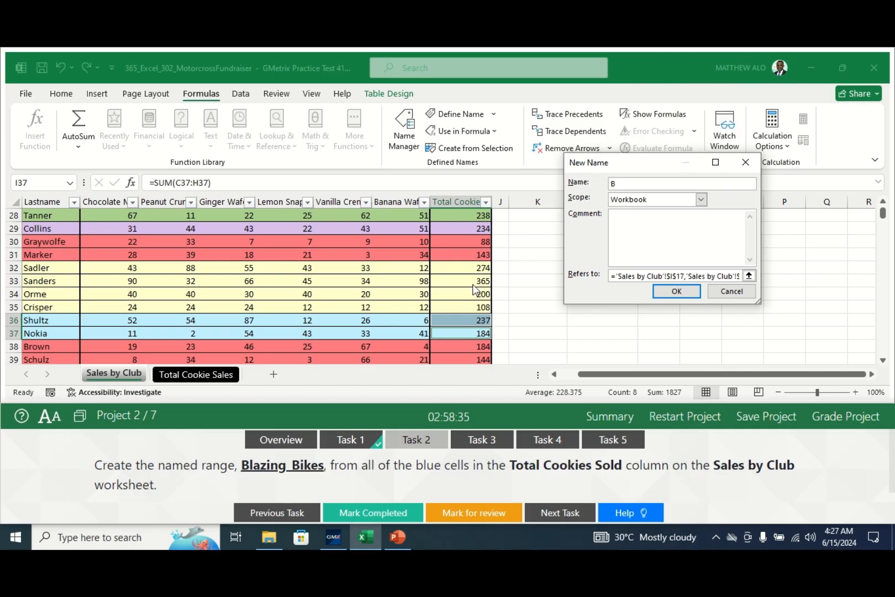
{"action": "type", "text": "lazing_Bikes"}
{"action": "left_click", "coordinate": [681, 296]}
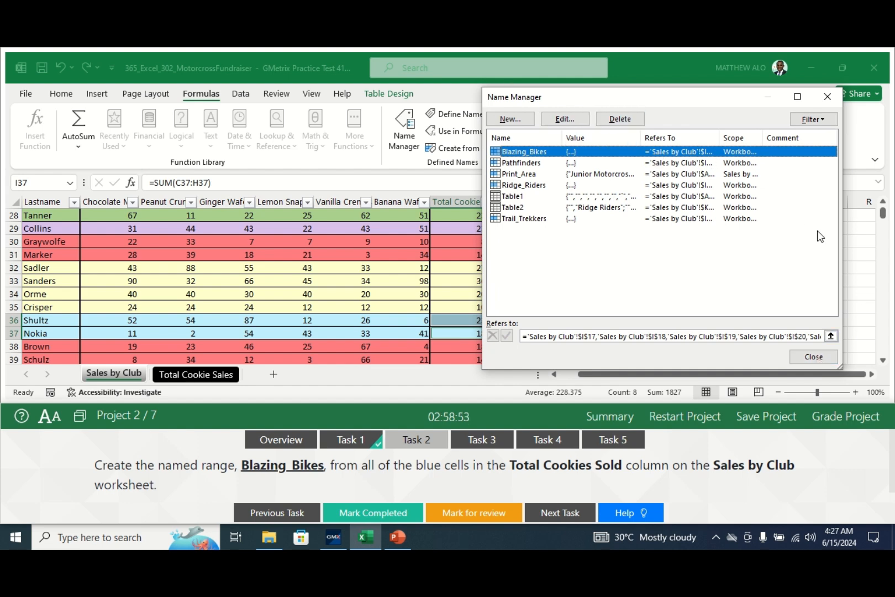
{"action": "left_click", "coordinate": [814, 356]}
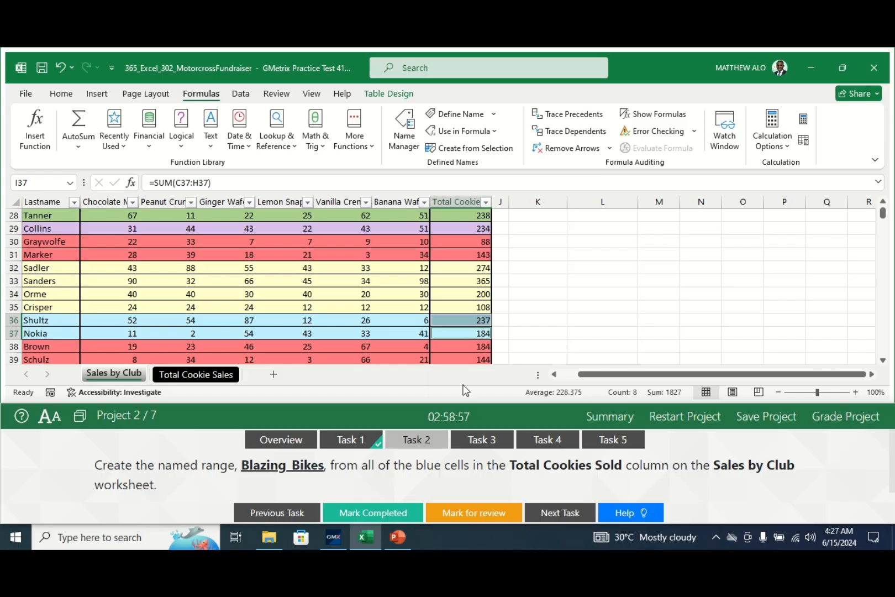
- Mark Task 2 as completed and move on to Task 3 on the Sales by Club worksheet
{"action": "left_click", "coordinate": [373, 514]}
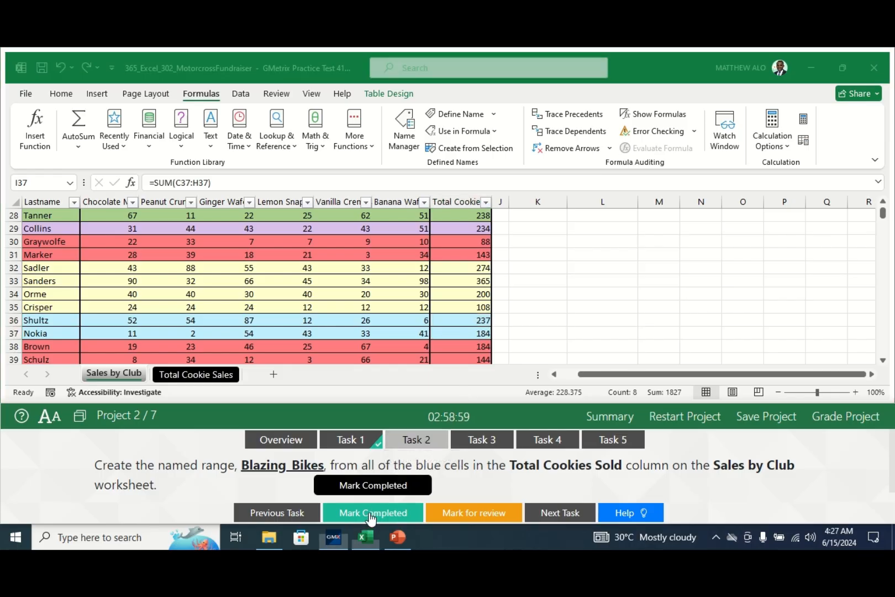
{"action": "left_click", "coordinate": [486, 440]}
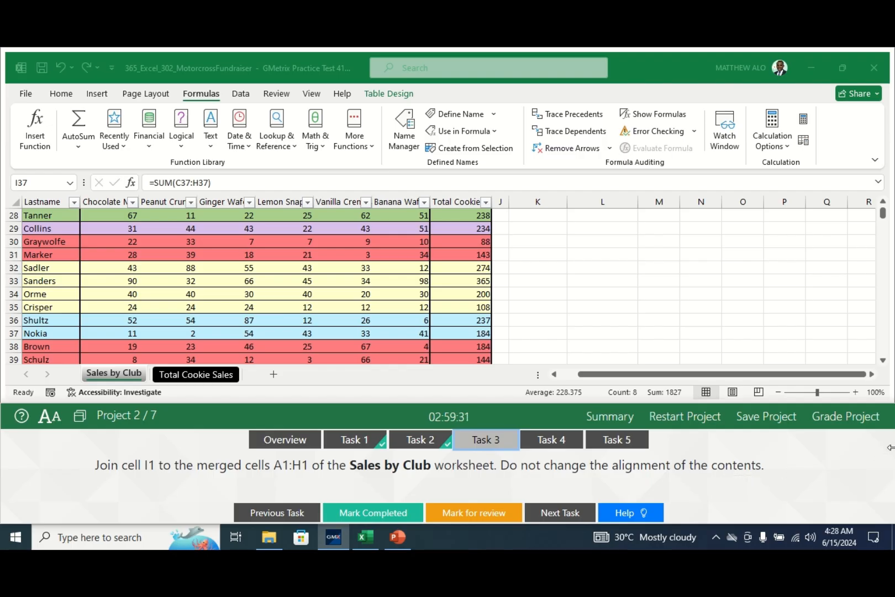
{"action": "left_click", "coordinate": [110, 375]}
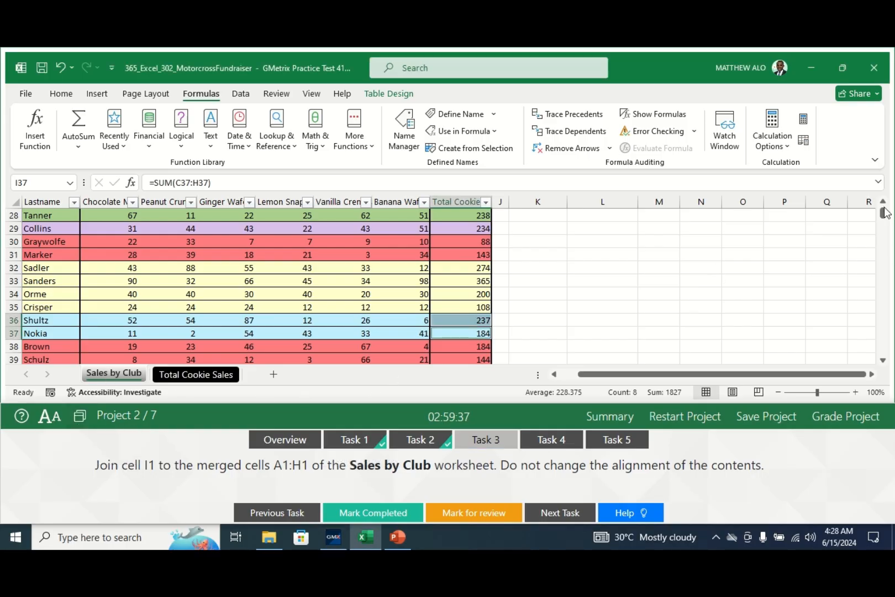
{"action": "left_click_drag", "start_coordinate": [883, 215], "coordinate": [885, 210]}
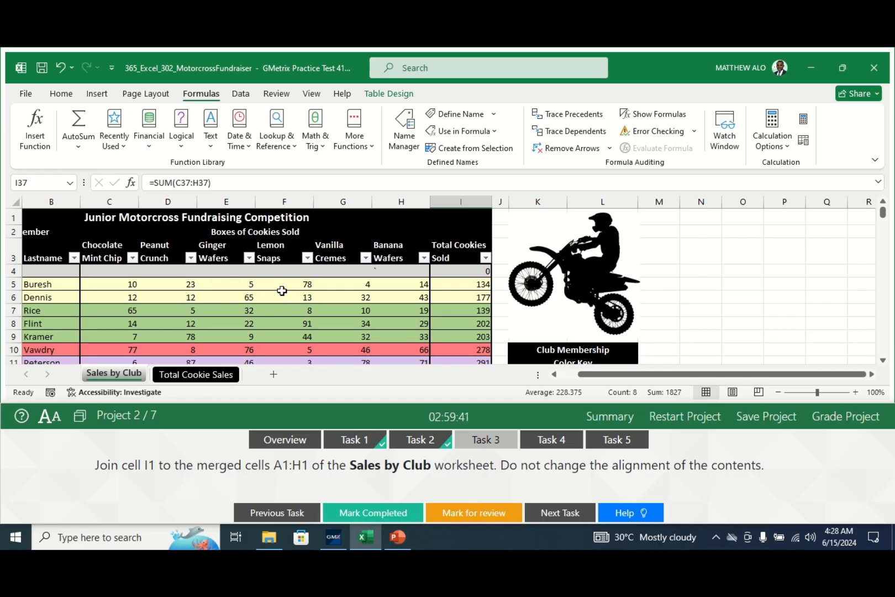
- Join cell I1 to the merged title cells A1:H1 with Merge Cells, leaving the alignment of the contents as it is
{"action": "left_click", "coordinate": [454, 248]}
{"action": "left_click", "coordinate": [465, 219]}
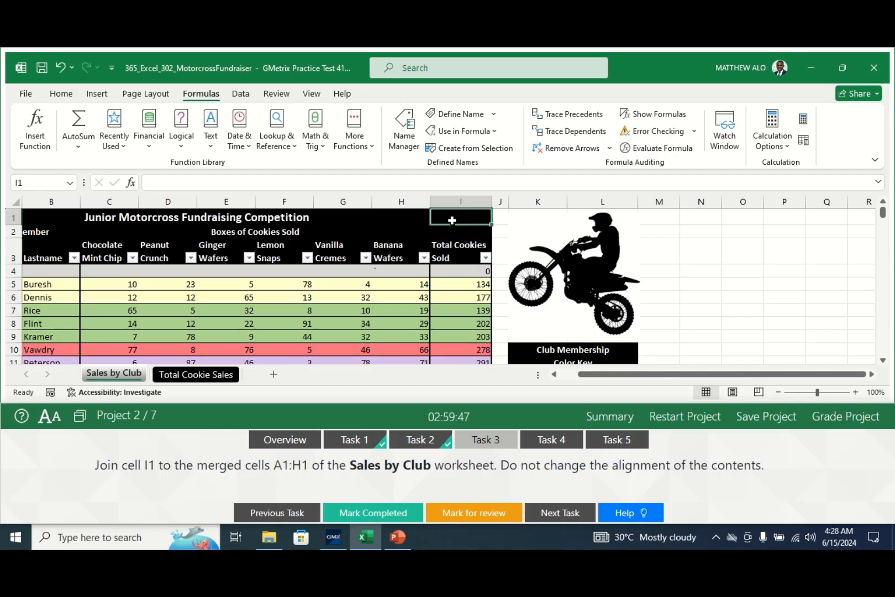
{"action": "left_click_drag", "start_coordinate": [440, 218], "coordinate": [312, 212]}
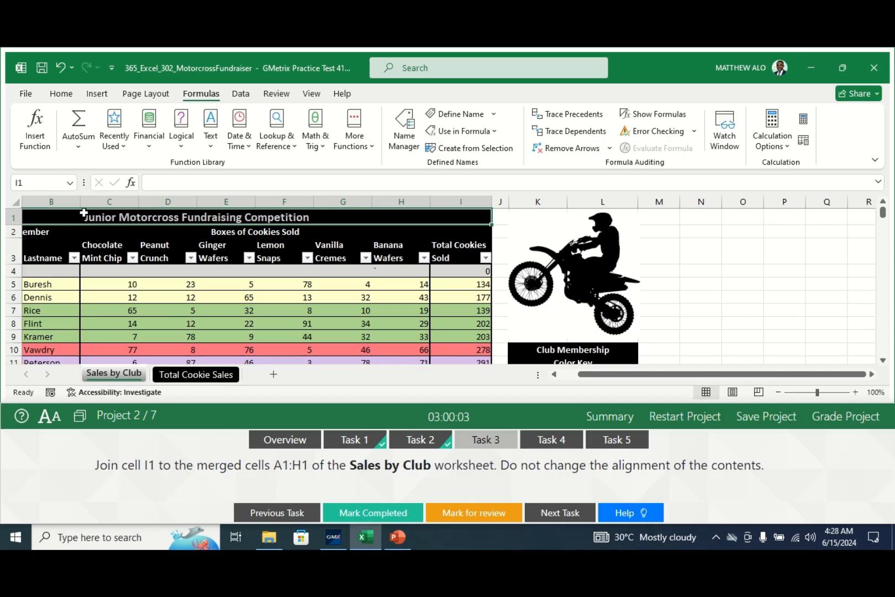
{"action": "left_click", "coordinate": [41, 219]}
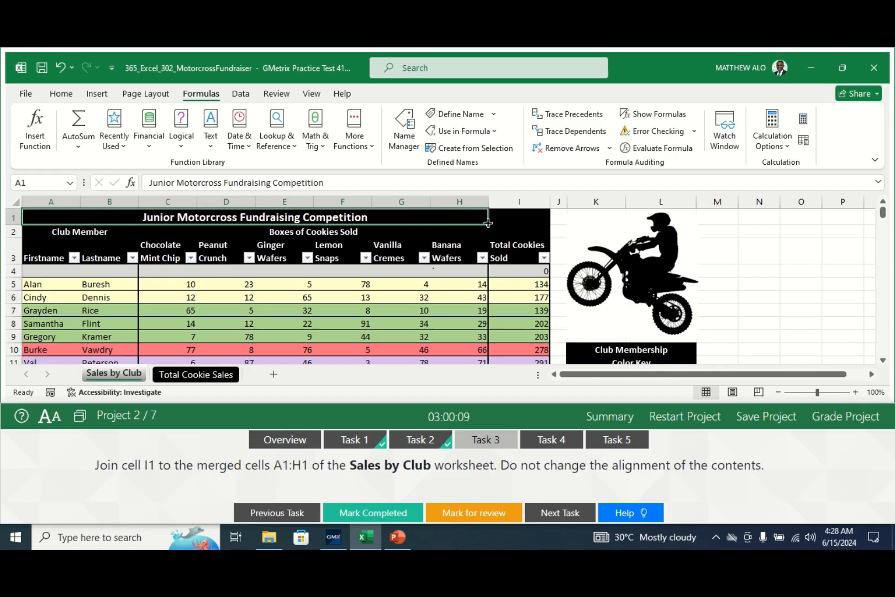
{"action": "left_click_drag", "start_coordinate": [469, 211], "coordinate": [507, 215]}
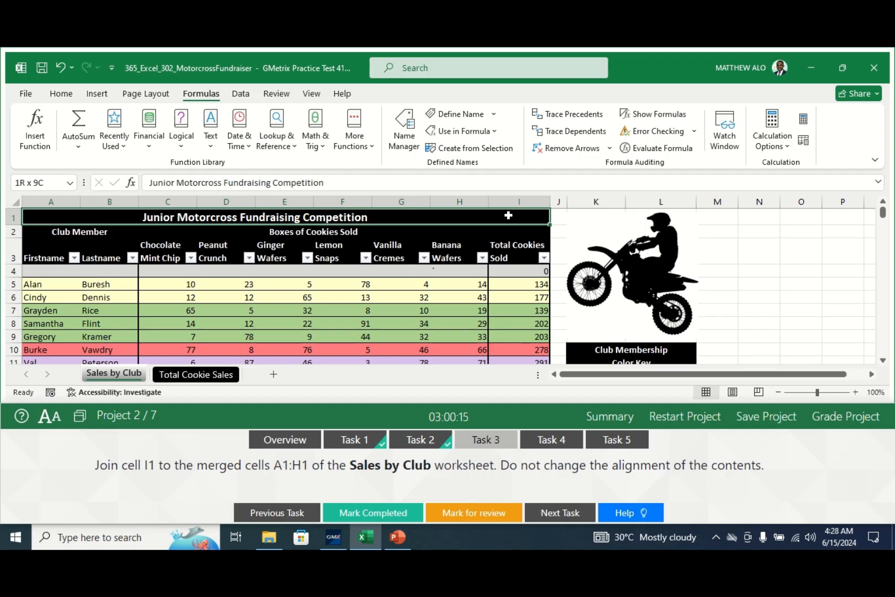
{"action": "left_click_drag", "start_coordinate": [507, 215], "coordinate": [507, 215]}
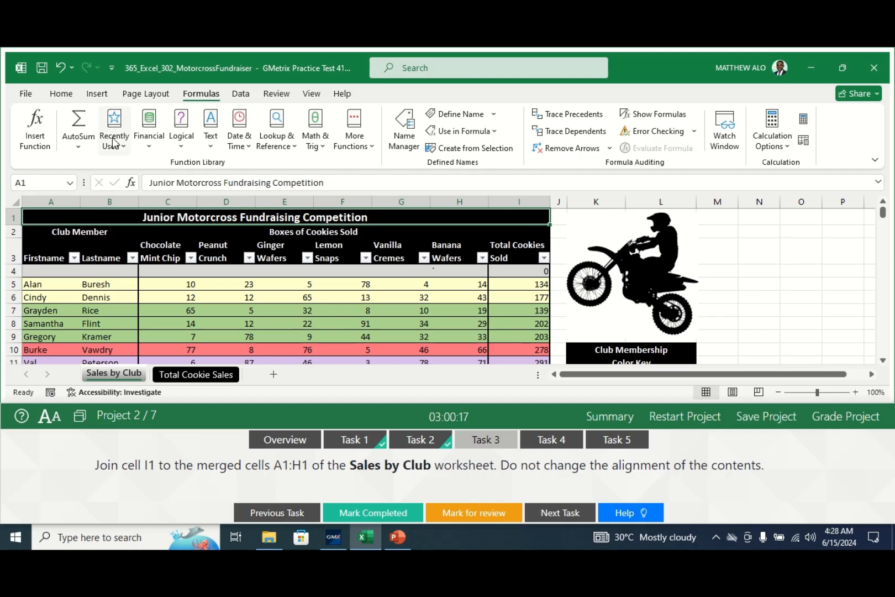
{"action": "left_click", "coordinate": [62, 94]}
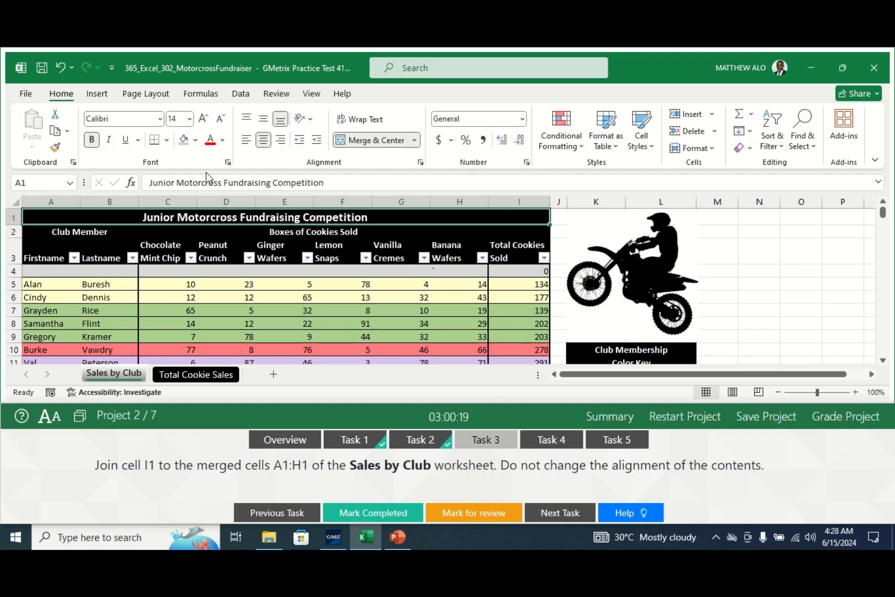
{"action": "left_click", "coordinate": [416, 141]}
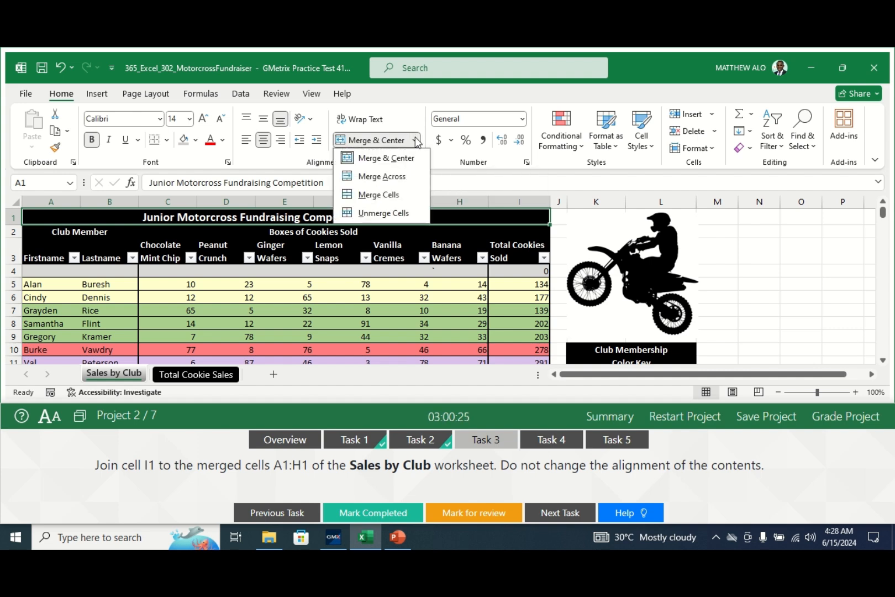
{"action": "left_click", "coordinate": [371, 195]}
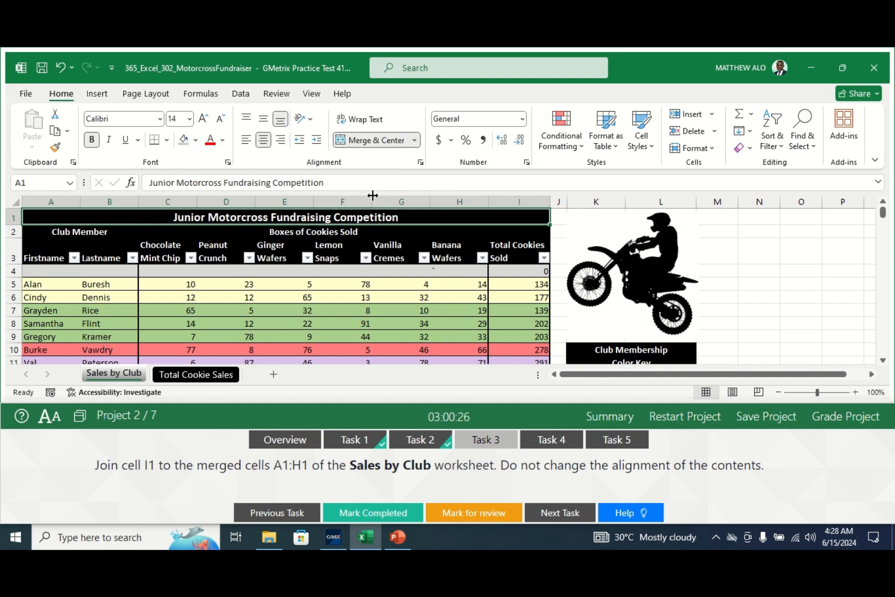
{"action": "left_click", "coordinate": [416, 141]}
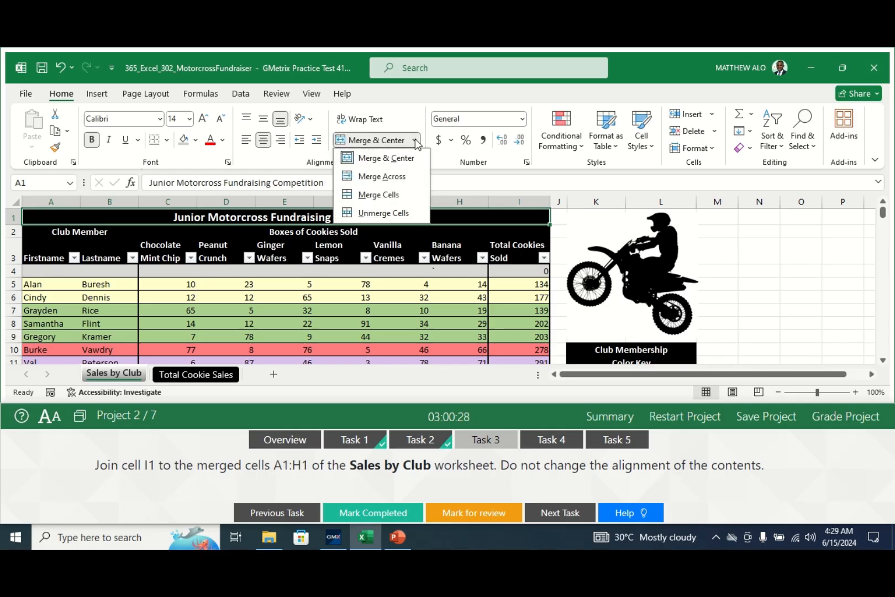
{"action": "left_click", "coordinate": [383, 193]}
{"action": "left_click", "coordinate": [586, 220]}
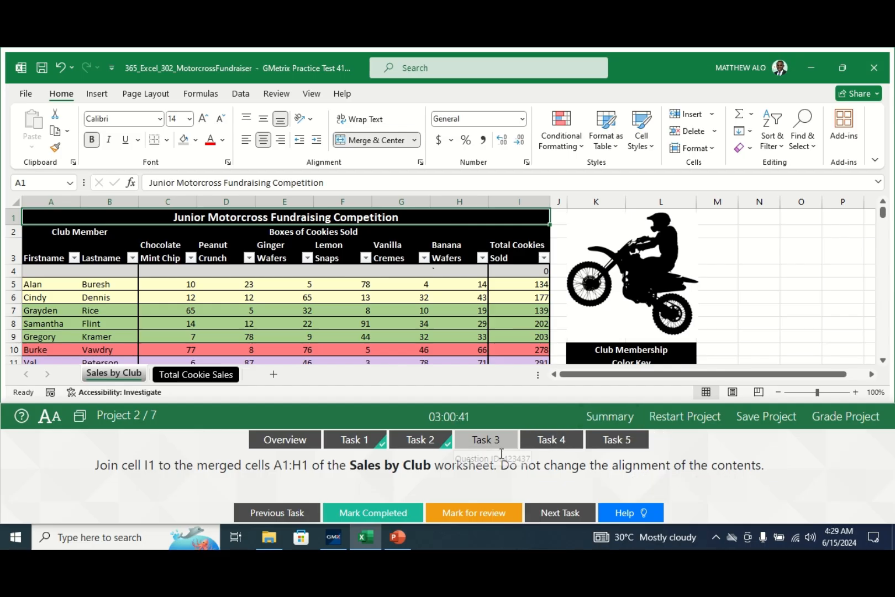
- Mark Task 3 as completed and move on to Task 4 on the Total Cookie Sales worksheet
{"action": "left_click", "coordinate": [379, 513]}
{"action": "left_click", "coordinate": [550, 442]}
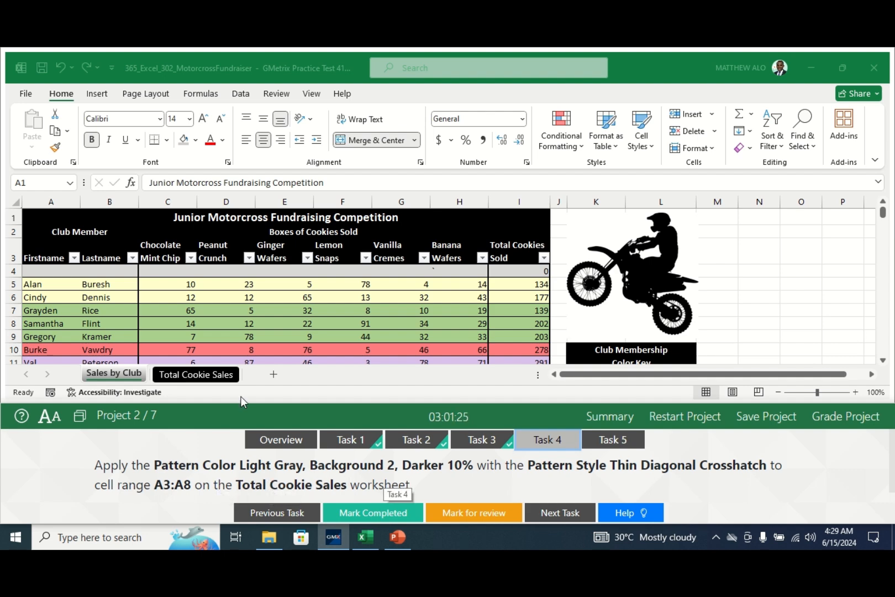
{"action": "left_click", "coordinate": [179, 375]}
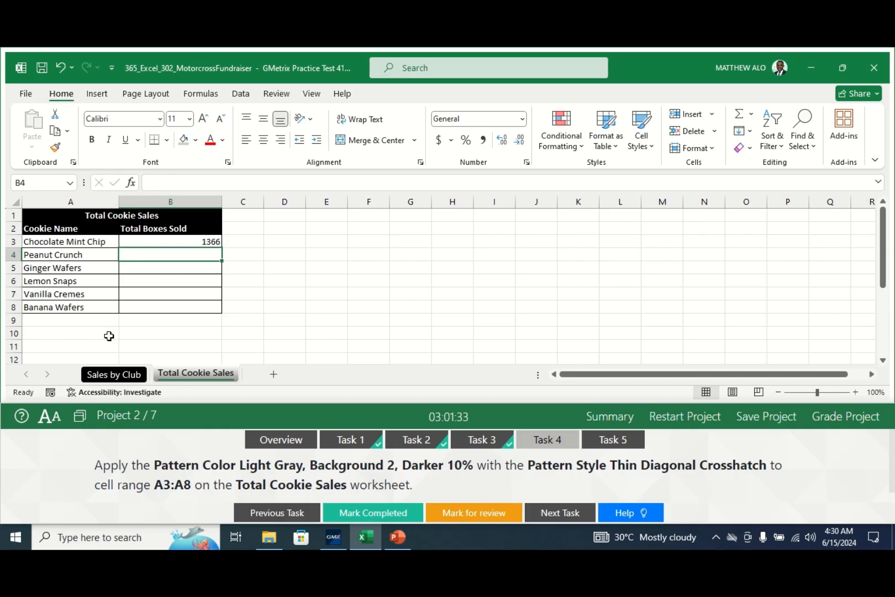
- Choose Light Gray, Background 2, Darker 10% as the fill pattern color for the cookie names in A3:A8
{"action": "left_click", "coordinate": [59, 253]}
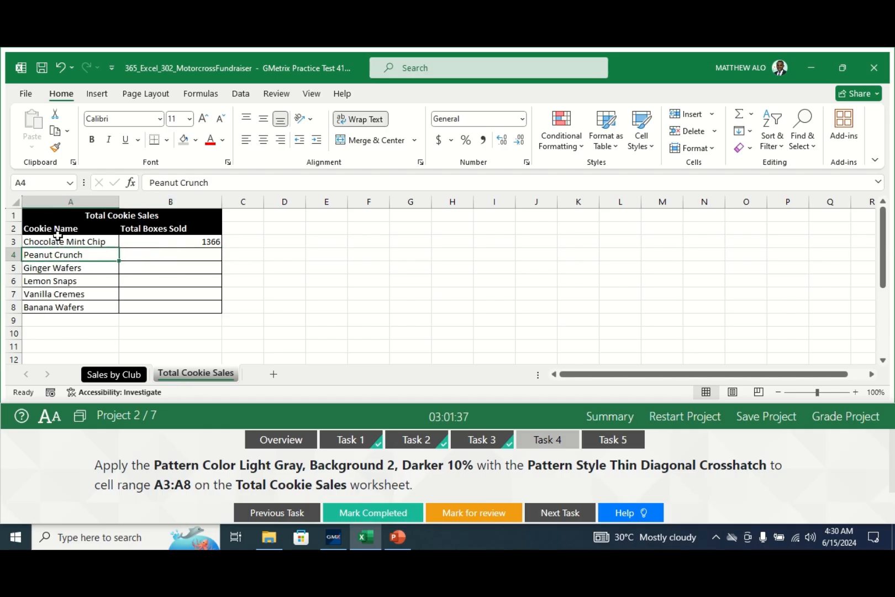
{"action": "left_click", "coordinate": [58, 241]}
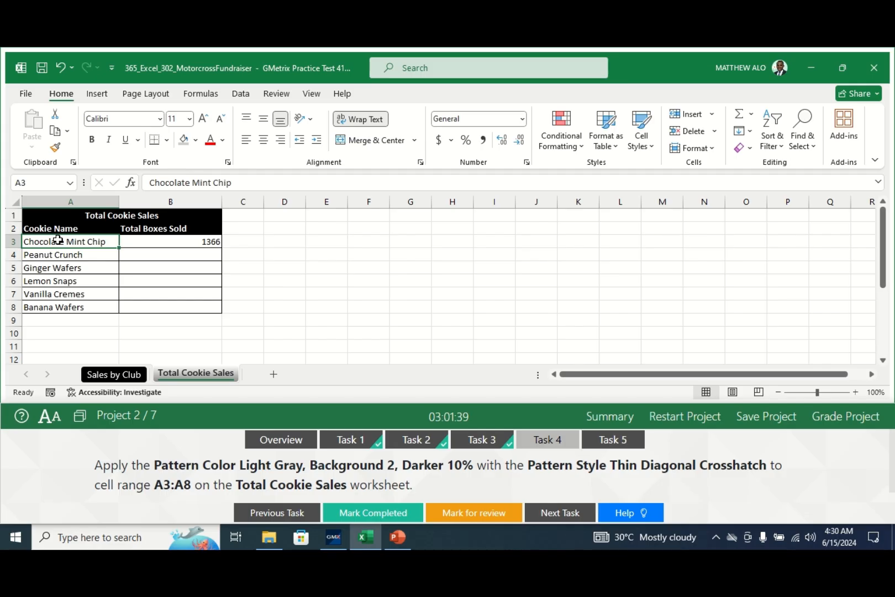
{"action": "left_click_drag", "start_coordinate": [58, 241], "coordinate": [59, 307]}
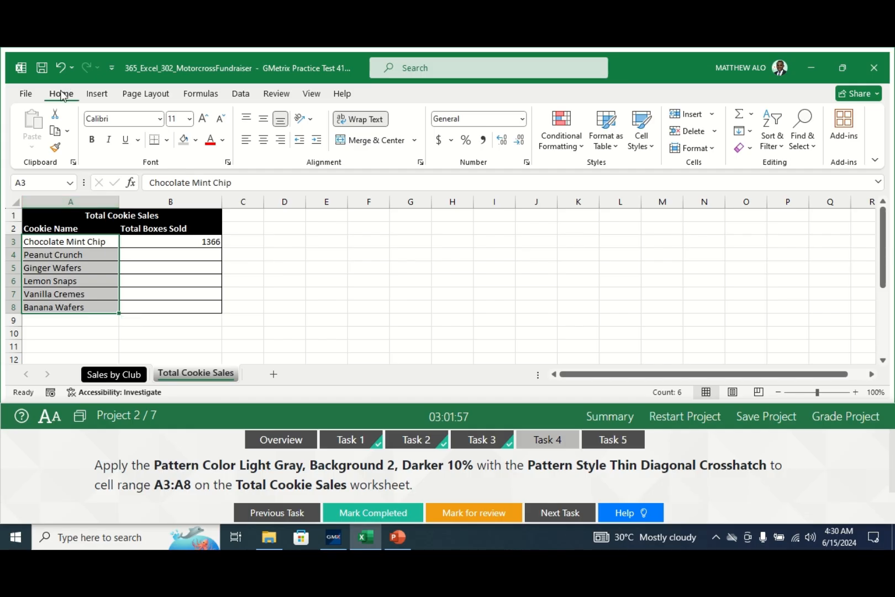
{"action": "left_click", "coordinate": [228, 163]}
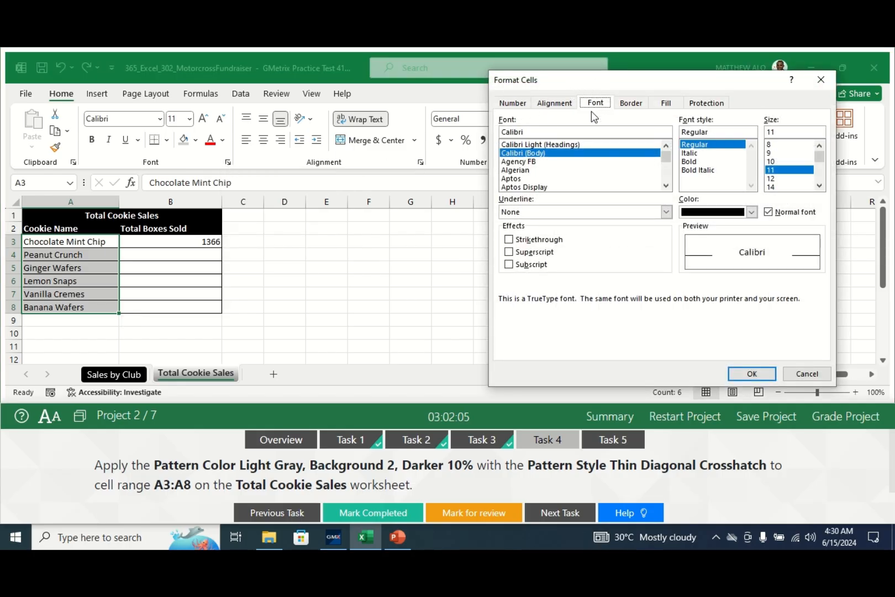
{"action": "left_click_drag", "start_coordinate": [613, 83], "coordinate": [524, 72]}
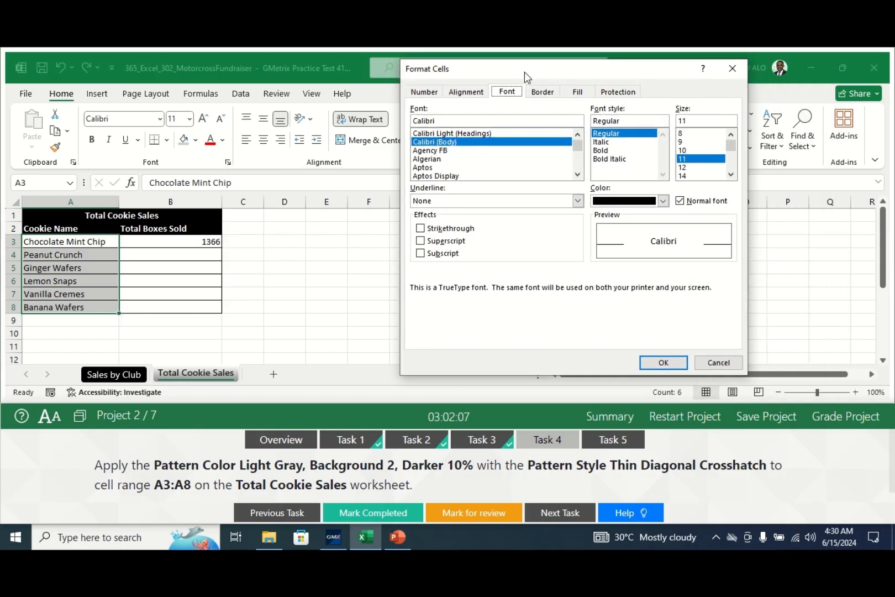
{"action": "left_click", "coordinate": [577, 94]}
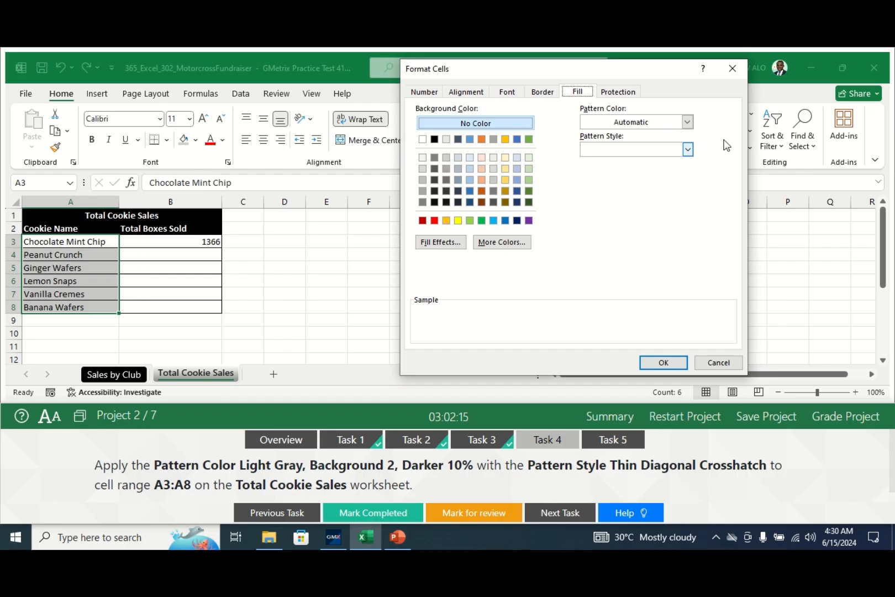
{"action": "left_click", "coordinate": [688, 122]}
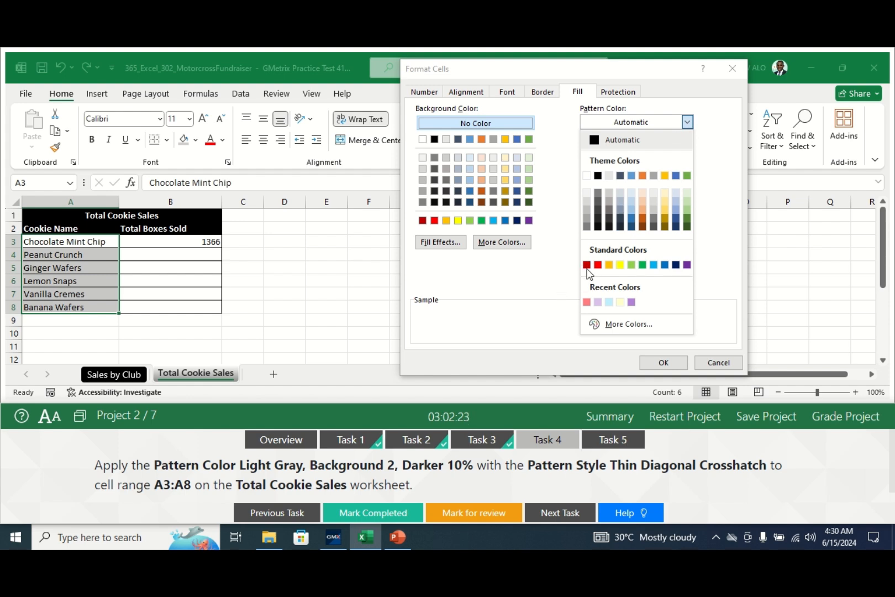
{"action": "left_click", "coordinate": [609, 193]}
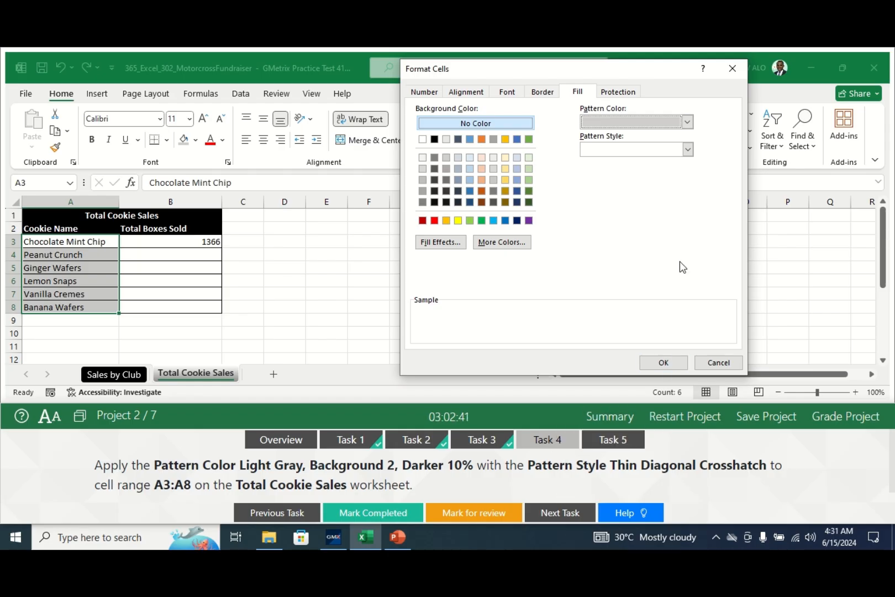
- Set the pattern style to Thin Diagonal Crosshatch and apply the fill to A3:A8
{"action": "left_click", "coordinate": [686, 149]}
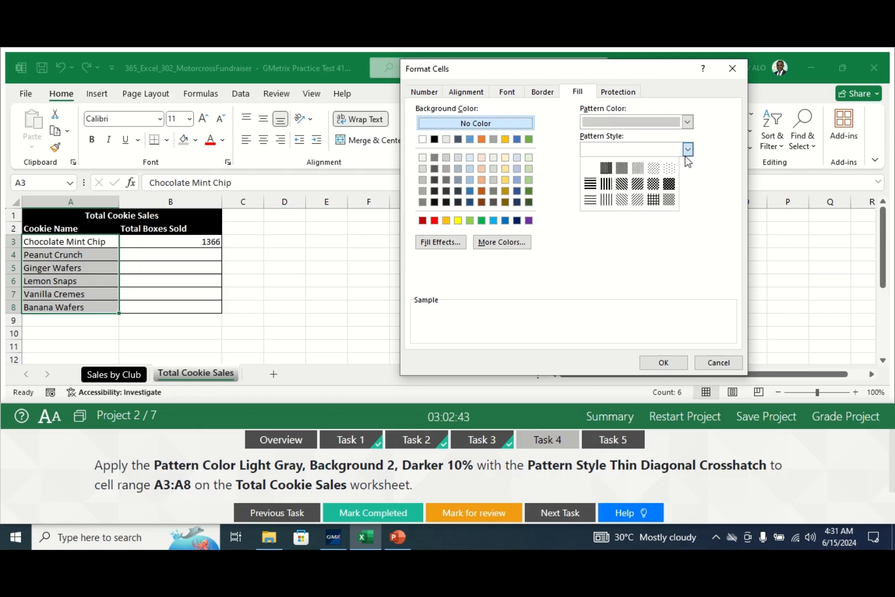
{"action": "left_click", "coordinate": [668, 200]}
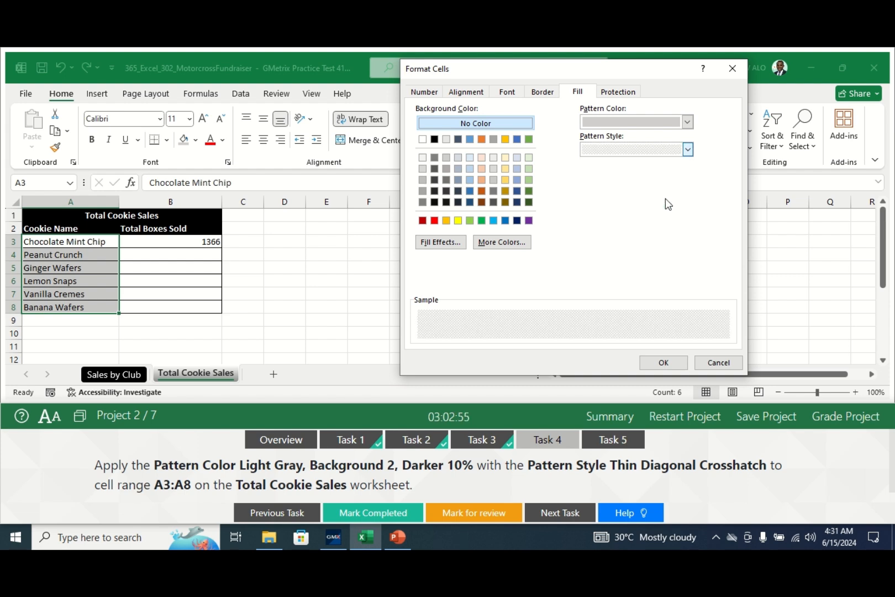
{"action": "left_click", "coordinate": [665, 361]}
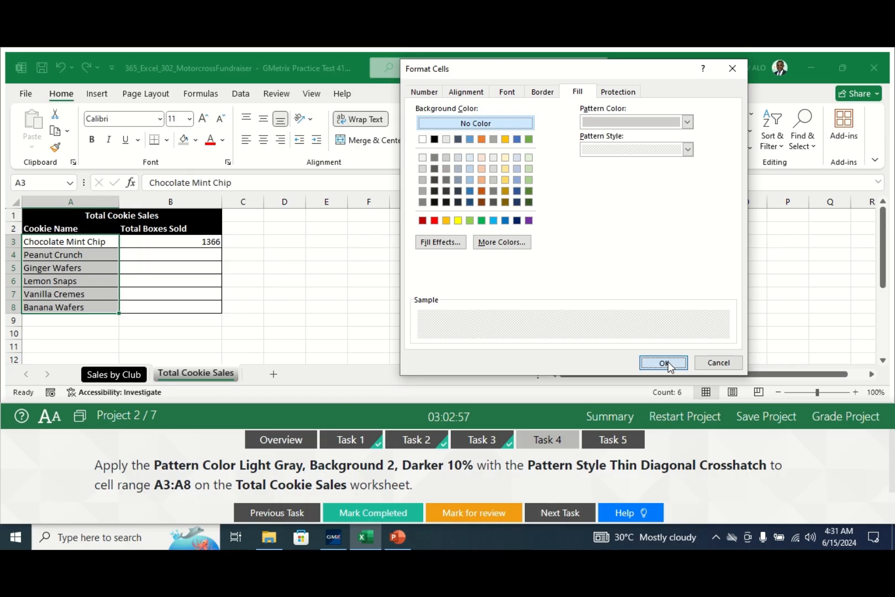
{"action": "left_click", "coordinate": [344, 283]}
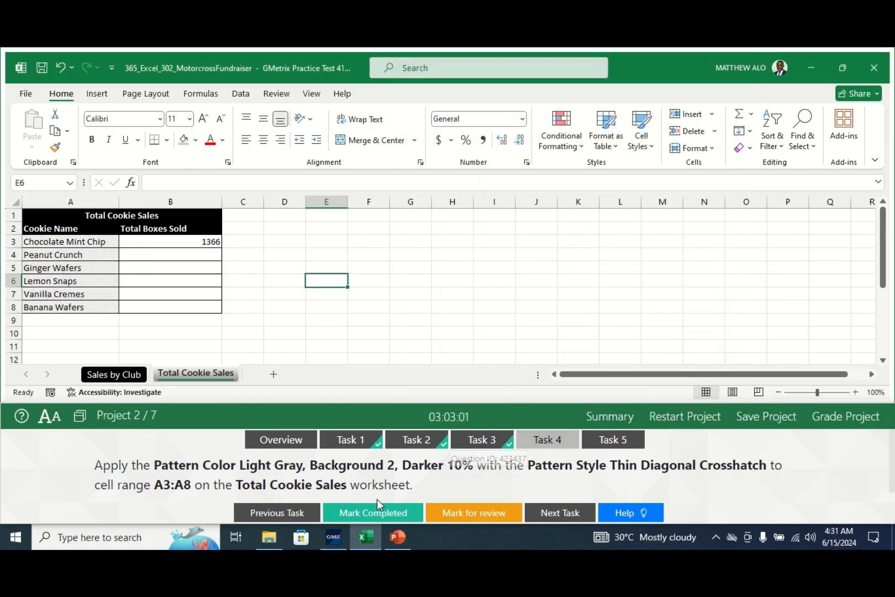
- Mark Task 4 as completed and open Task 5 to read its full instructions
{"action": "left_click", "coordinate": [356, 517]}
{"action": "left_click", "coordinate": [356, 516]}
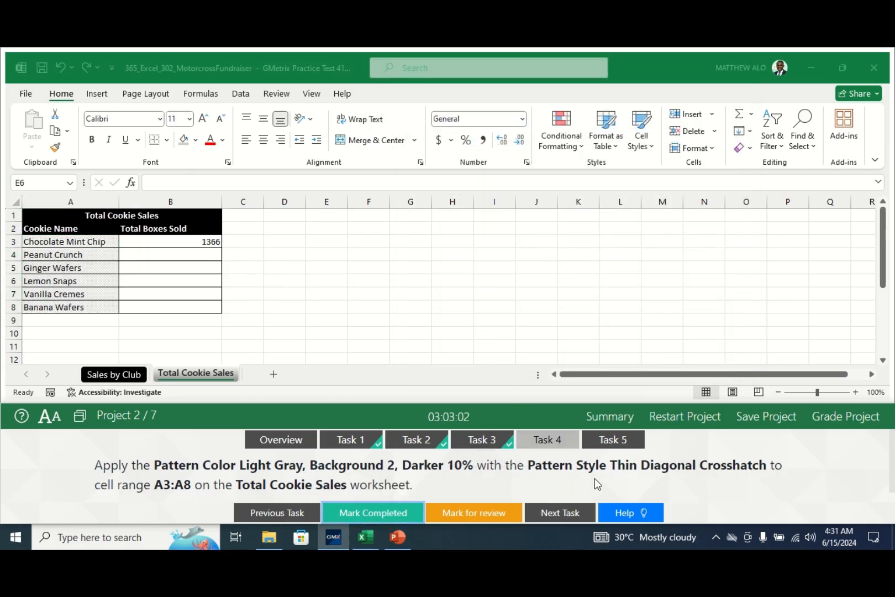
{"action": "left_click", "coordinate": [601, 439]}
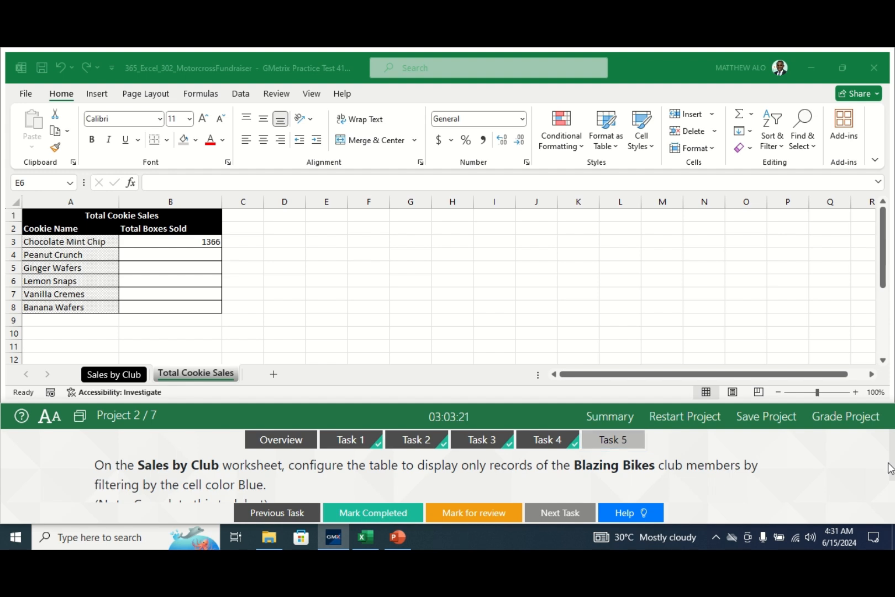
{"action": "left_click_drag", "start_coordinate": [891, 458], "coordinate": [890, 469]}
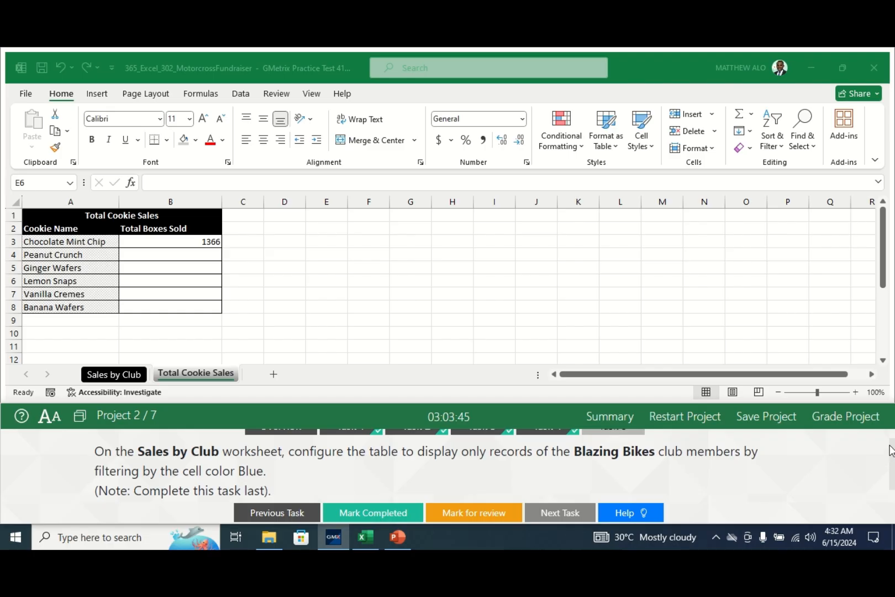
- Filter the Sales by Club table by the light blue cell color in the Peanut Crunch column
{"action": "scroll", "coordinate": [889, 459], "scroll_direction": "up", "scroll_amount": 1}
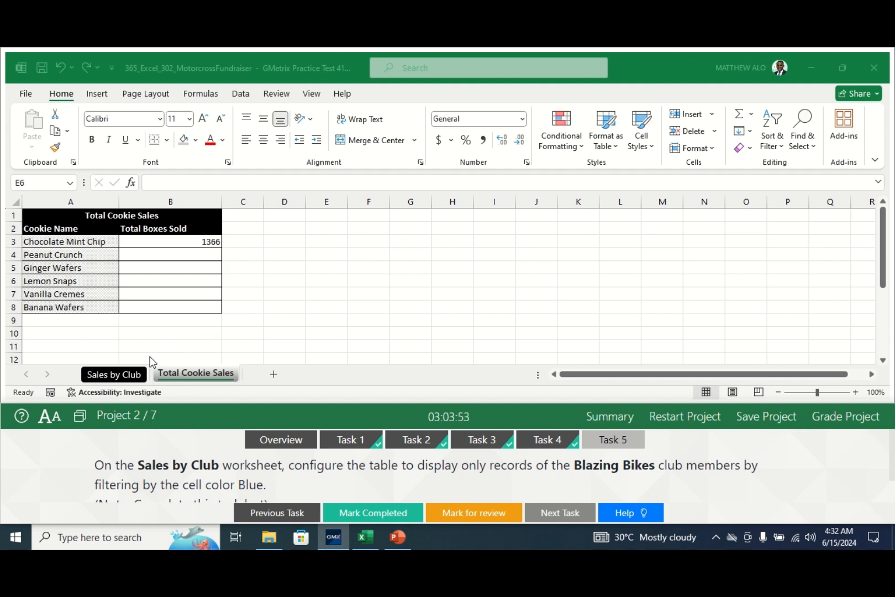
{"action": "left_click", "coordinate": [115, 373]}
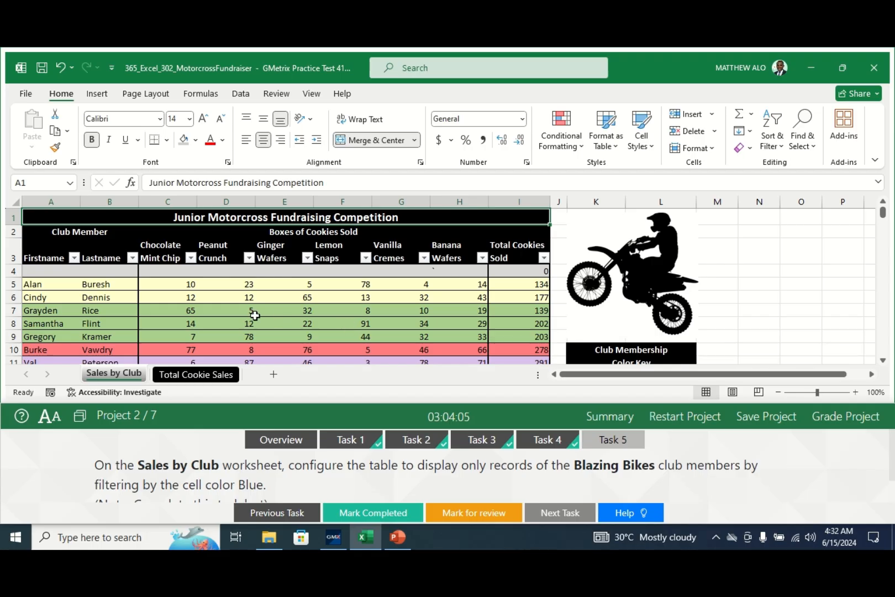
{"action": "left_click", "coordinate": [249, 258]}
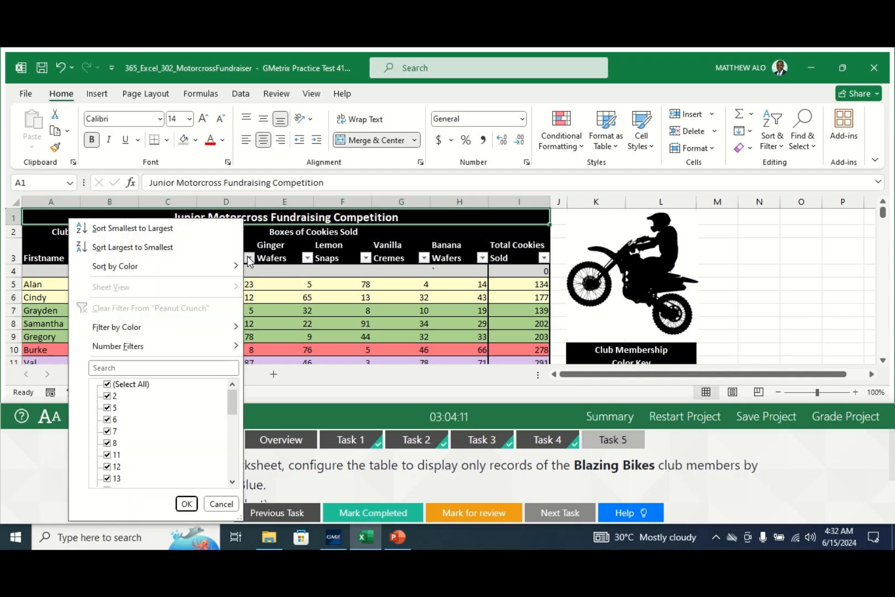
{"action": "mouse_move", "coordinate": [134, 329]}
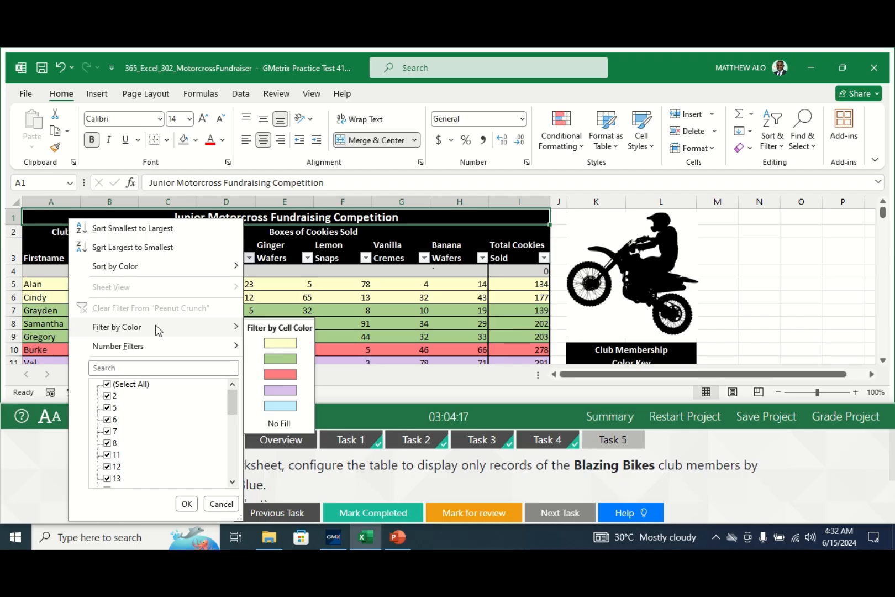
{"action": "left_click", "coordinate": [280, 406]}
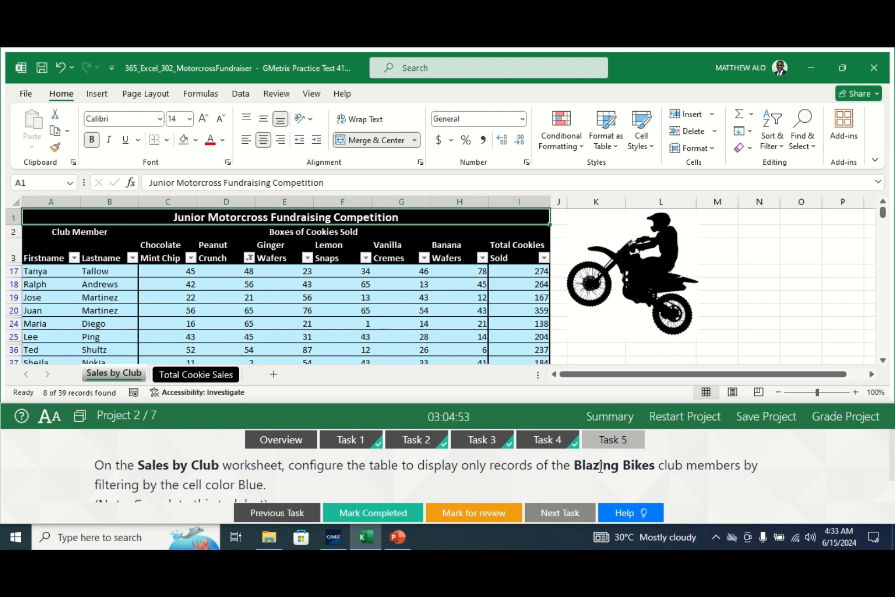
- Mark Task 5 as completed and submit Project 2 for grading
{"action": "left_click", "coordinate": [368, 514]}
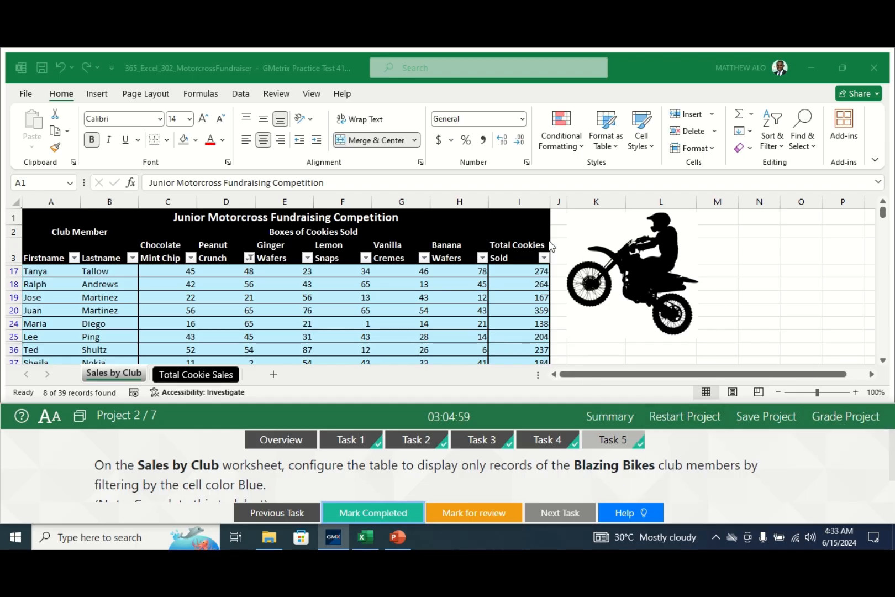
{"action": "left_click", "coordinate": [855, 417]}
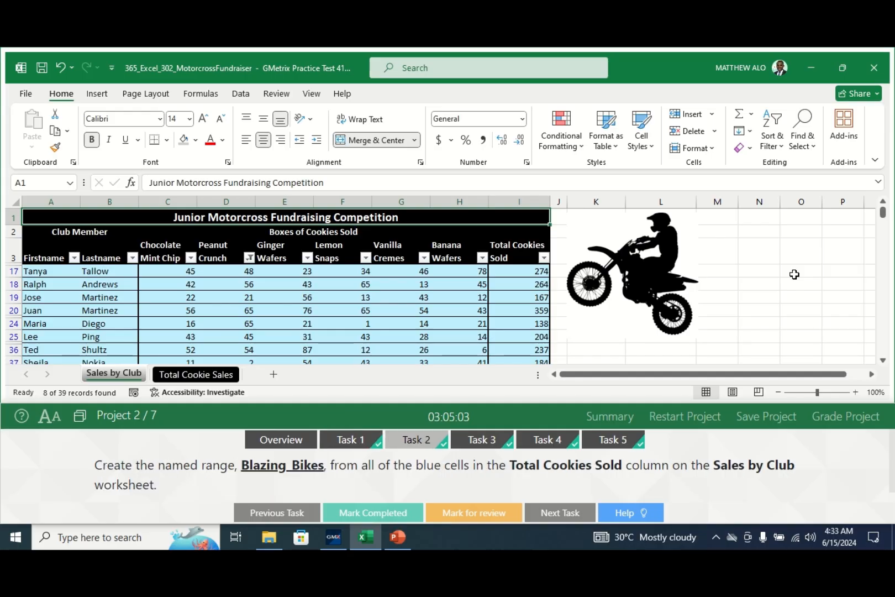